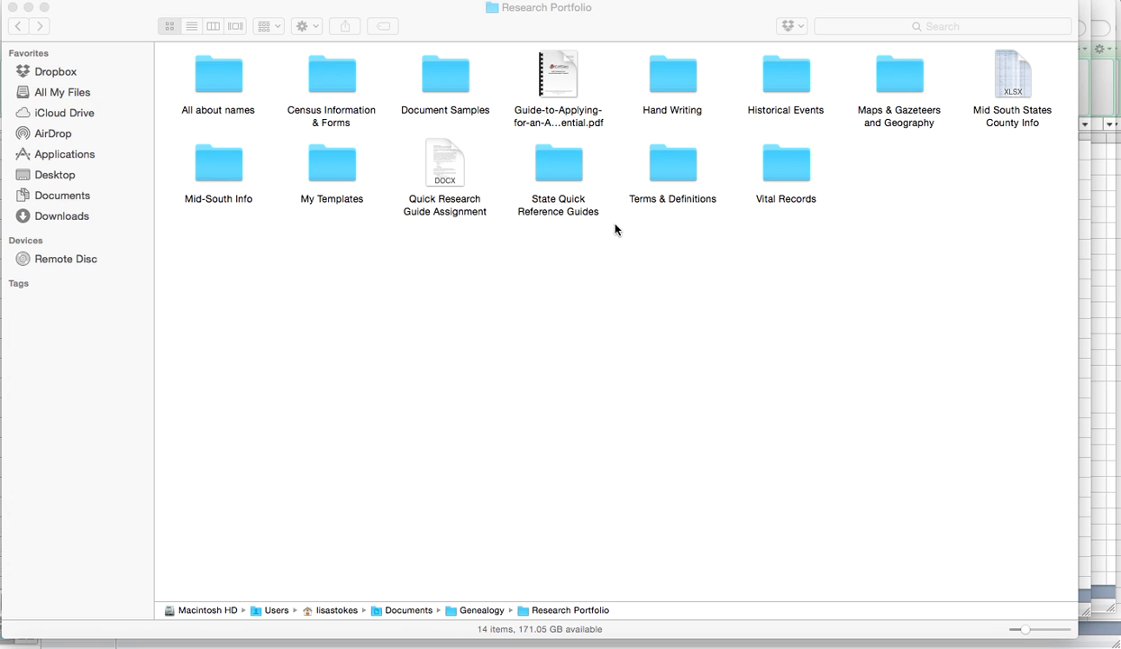
# Step: Minimize the Finder window to reveal the Nicknames Spreadsheet workbook behind it
pyautogui.click(28, 8)
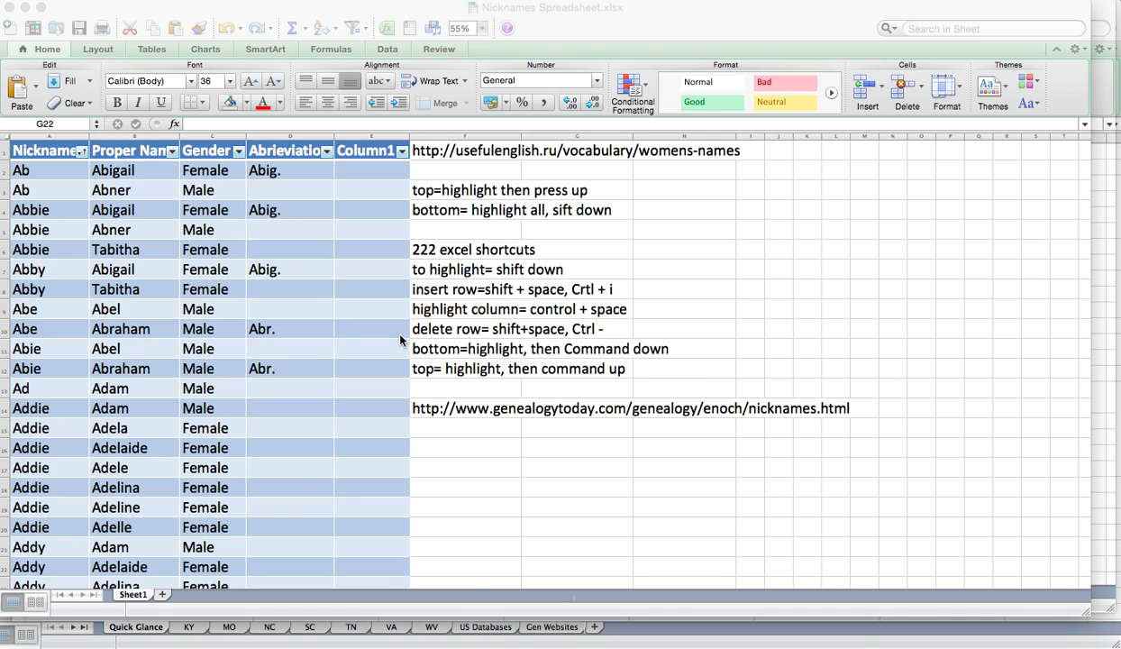
# Step: Filter the Proper Name column to 'Elizabeth', leaving 33 of 3094 records such as Bess and Betsy
pyautogui.click(172, 157)
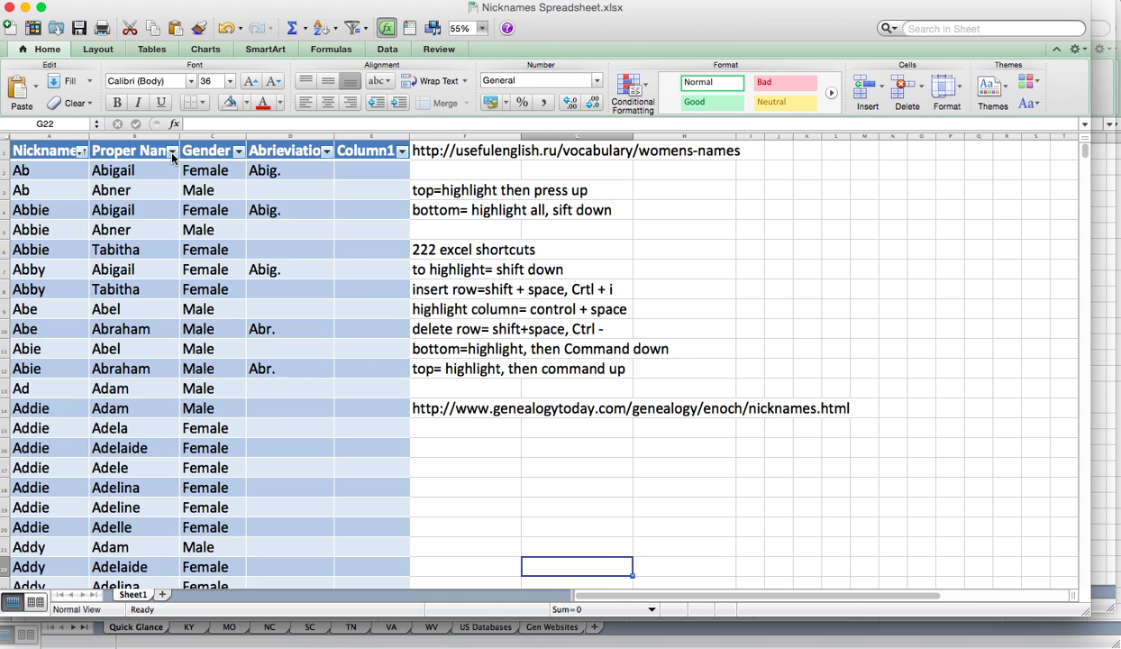
pyautogui.click(172, 153)
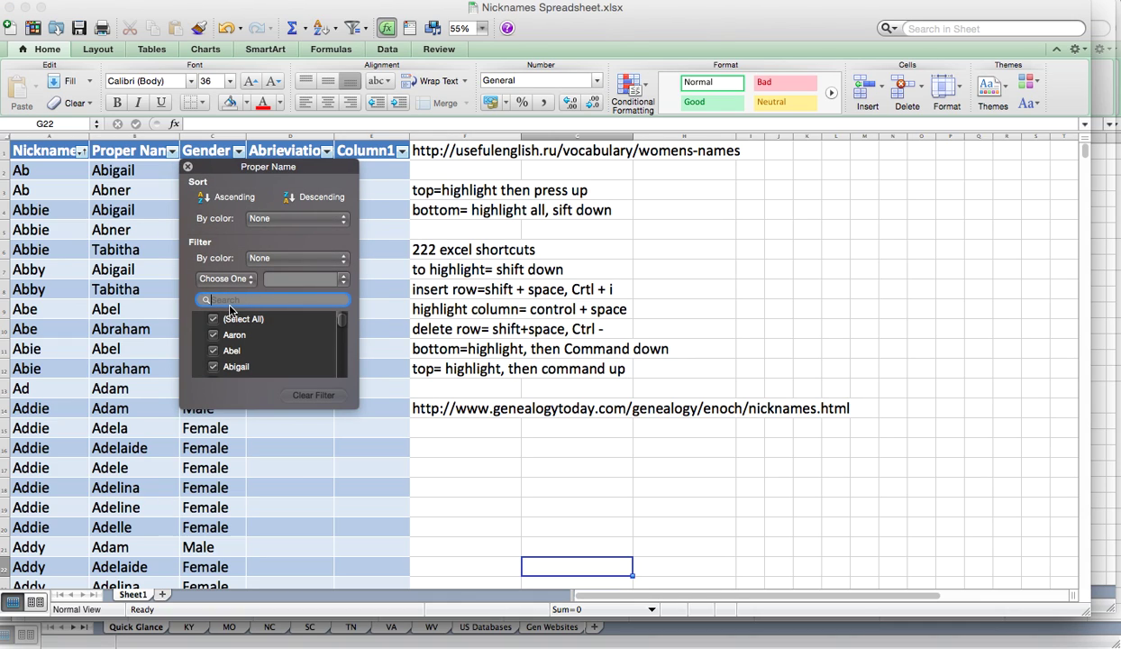
pyautogui.write('Eliab')
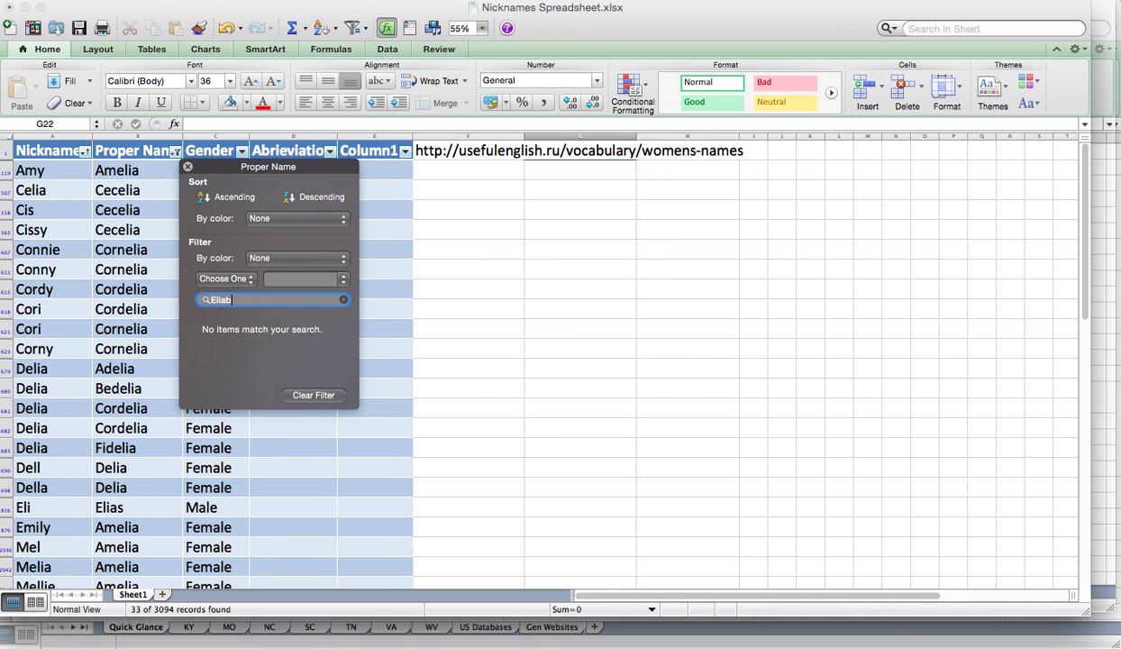
pyautogui.write('eth')
pyautogui.press('BackSpace')
pyautogui.press('BackSpace')
pyautogui.press('BackSpace')
pyautogui.press('BackSpace')
pyautogui.press('BackSpace')
pyautogui.write('zabeth')
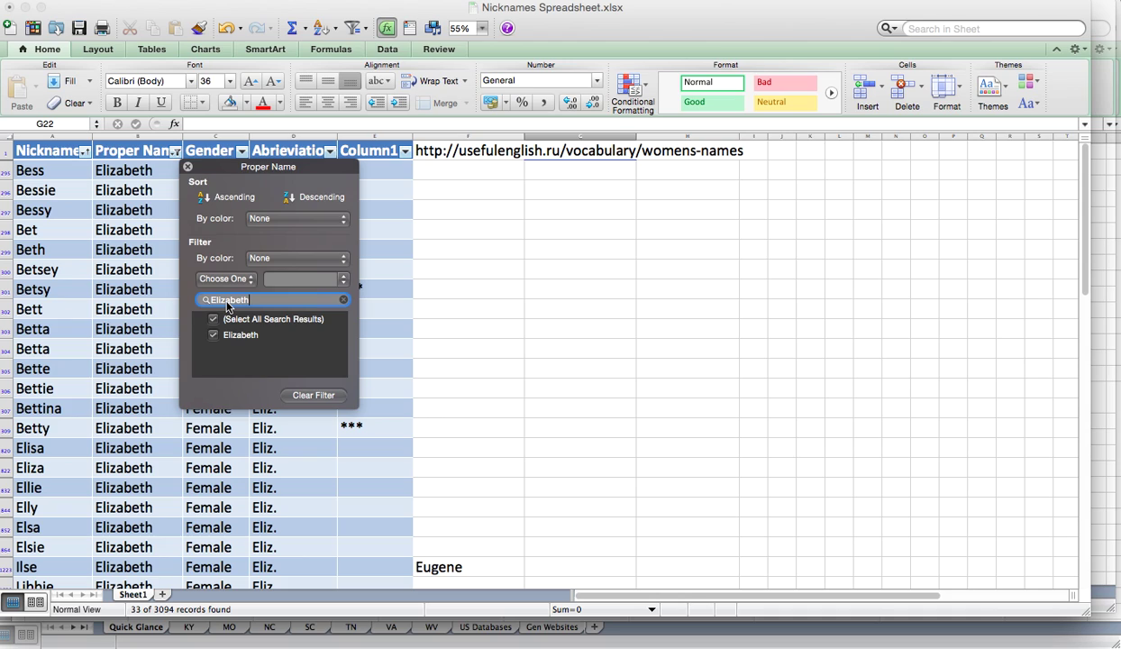
pyautogui.click(187, 167)
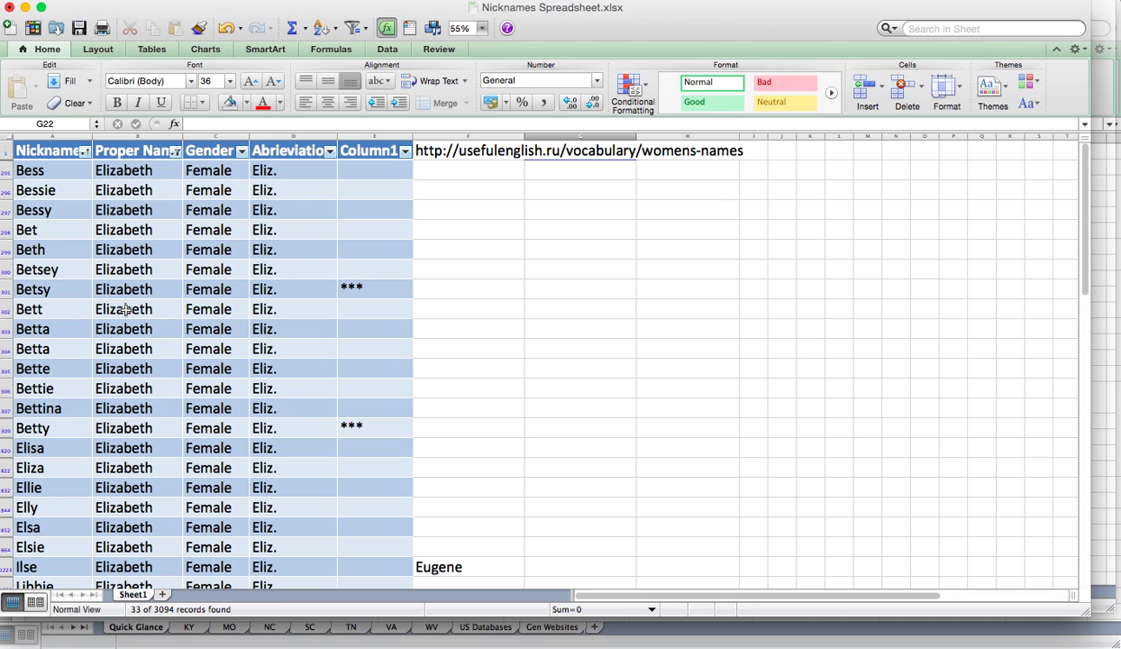
pyautogui.scroll(-6, 126, 309)
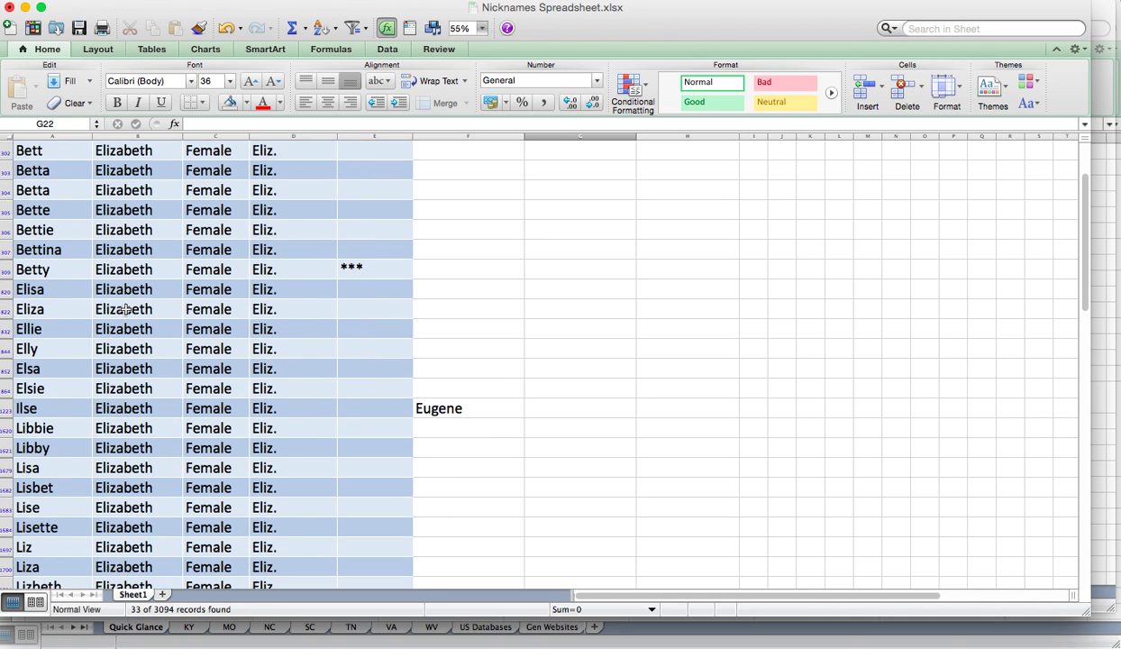
pyautogui.scroll(6, 125, 309)
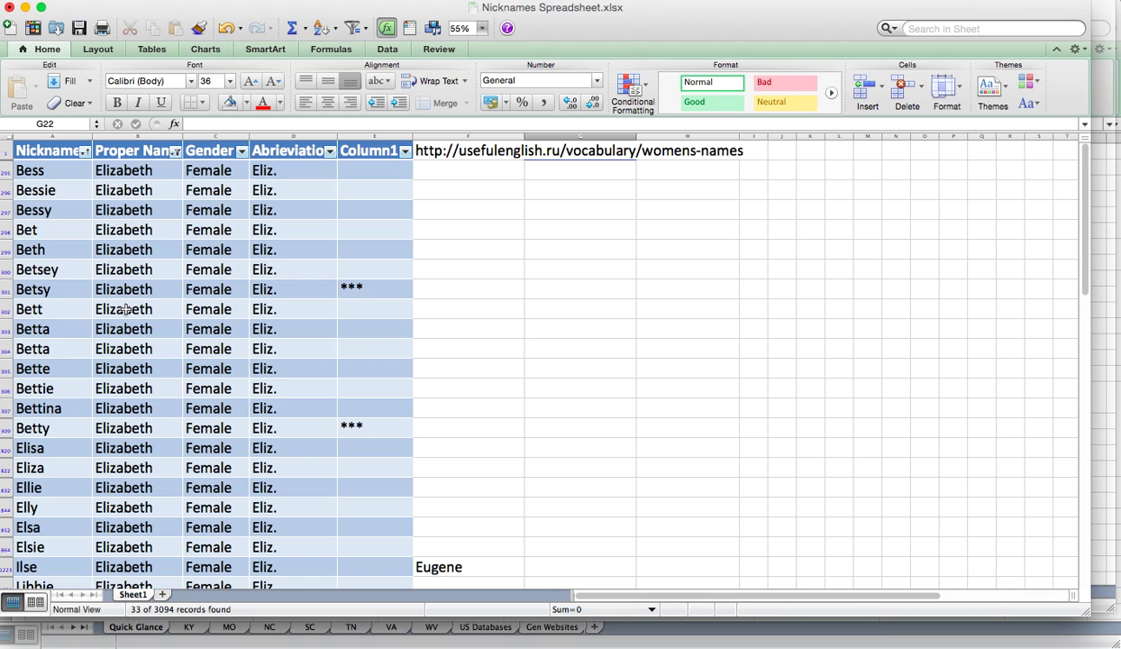
pyautogui.scroll(-2, 47, 428)
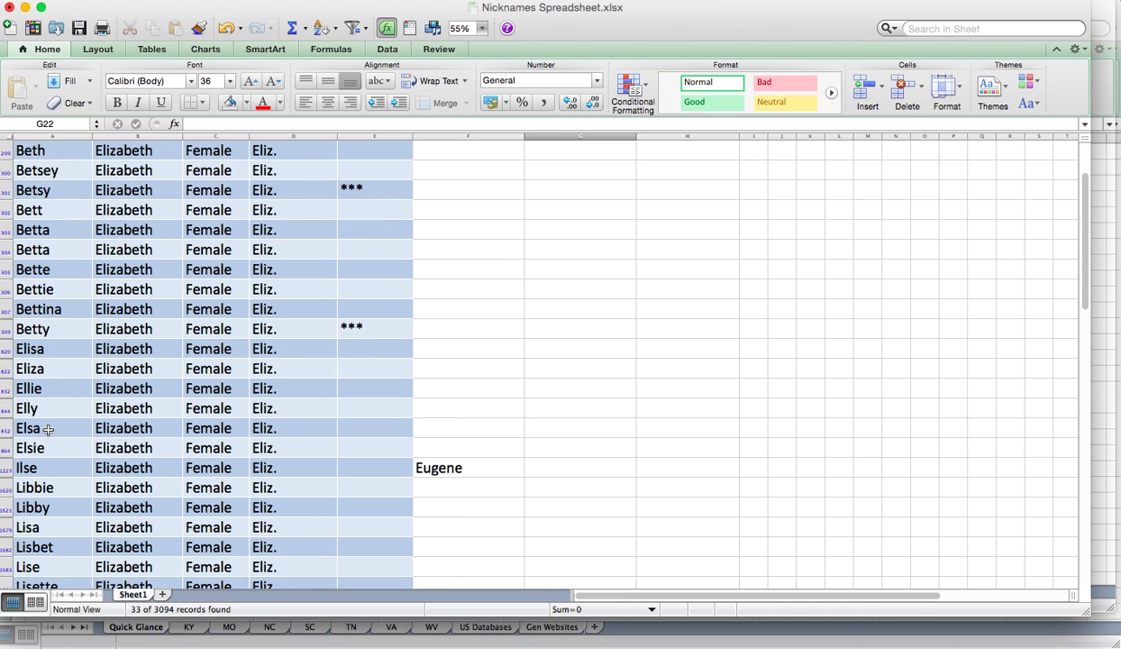
pyautogui.scroll(-3, 47, 429)
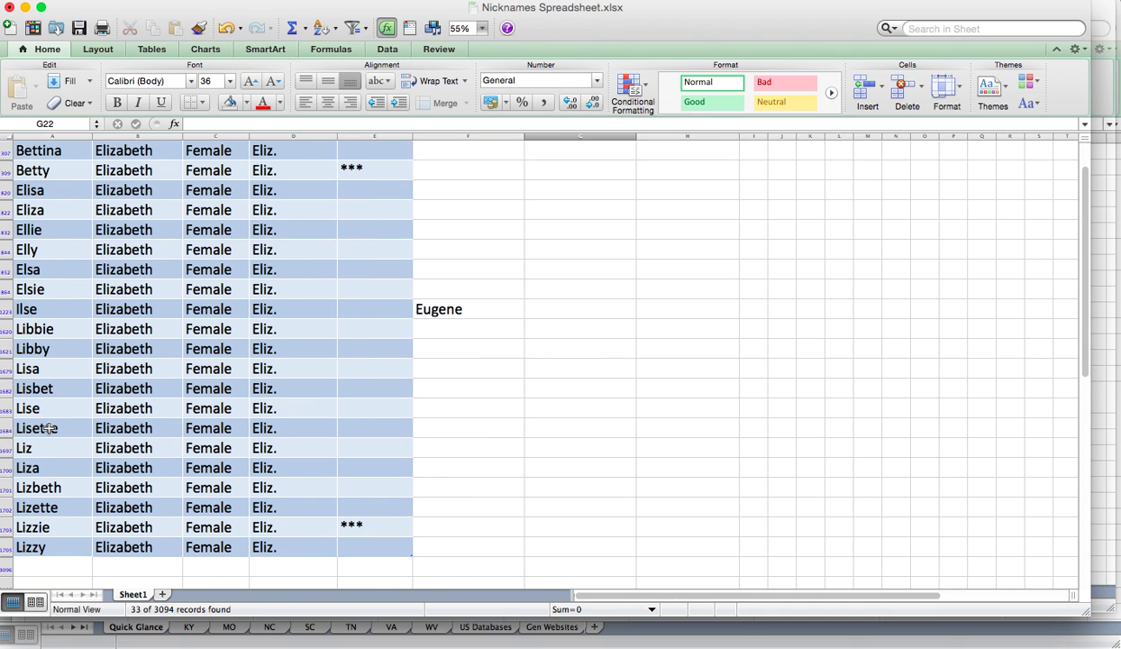
pyautogui.scroll(4, 49, 428)
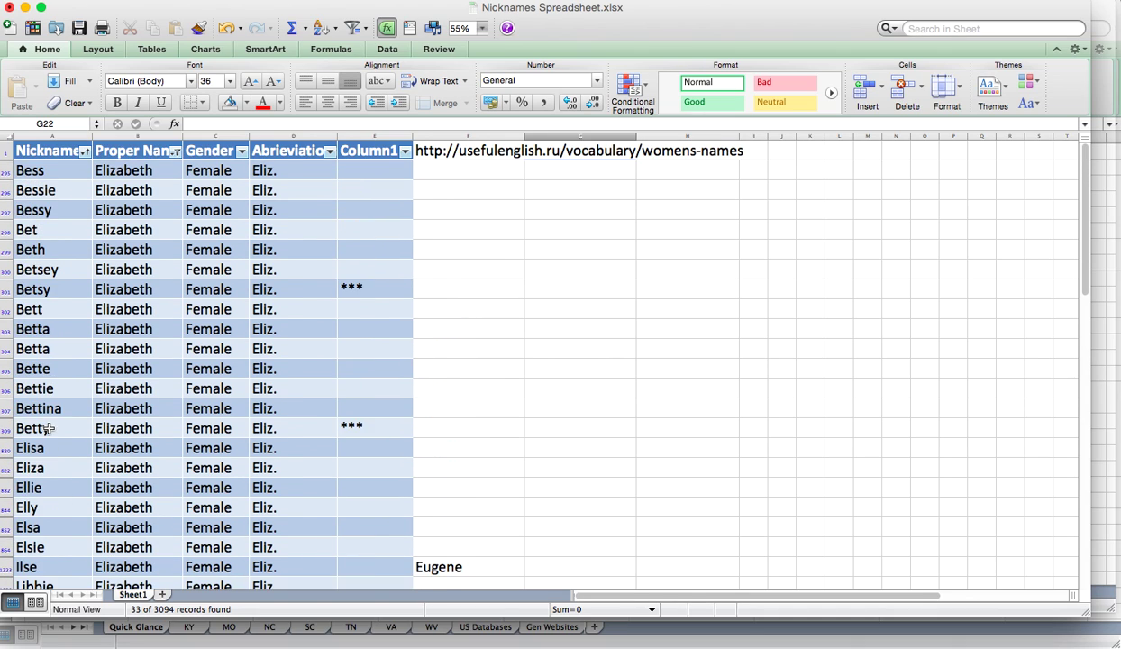
pyautogui.hscroll(2, 143, 276)
pyautogui.hscroll(-2, 144, 276)
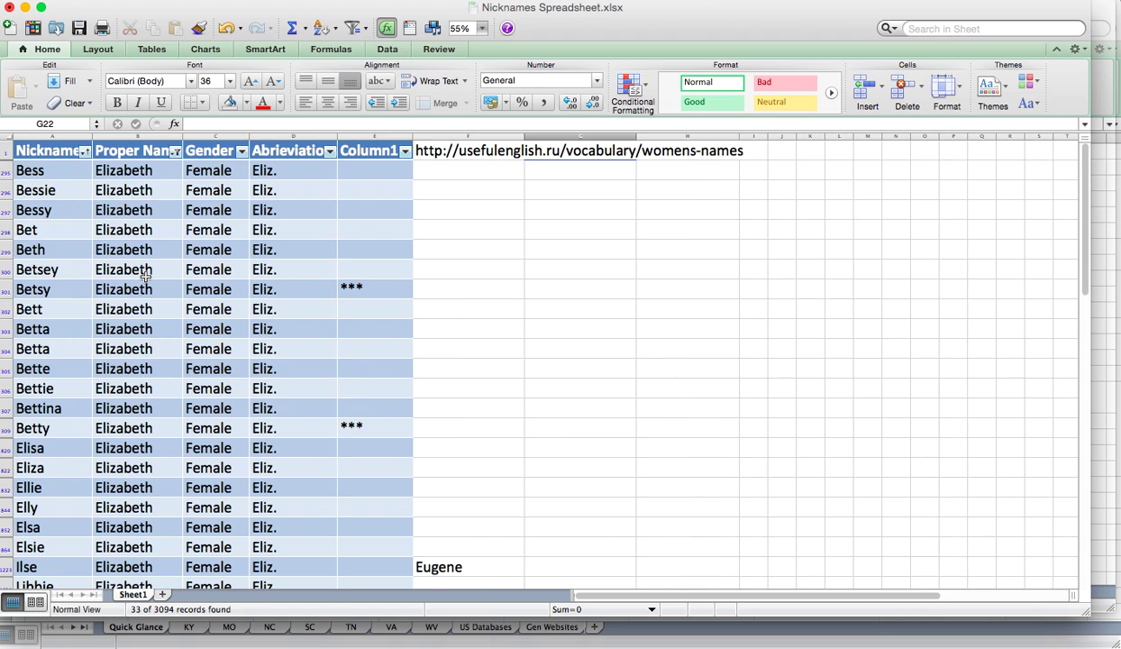
pyautogui.click(174, 152)
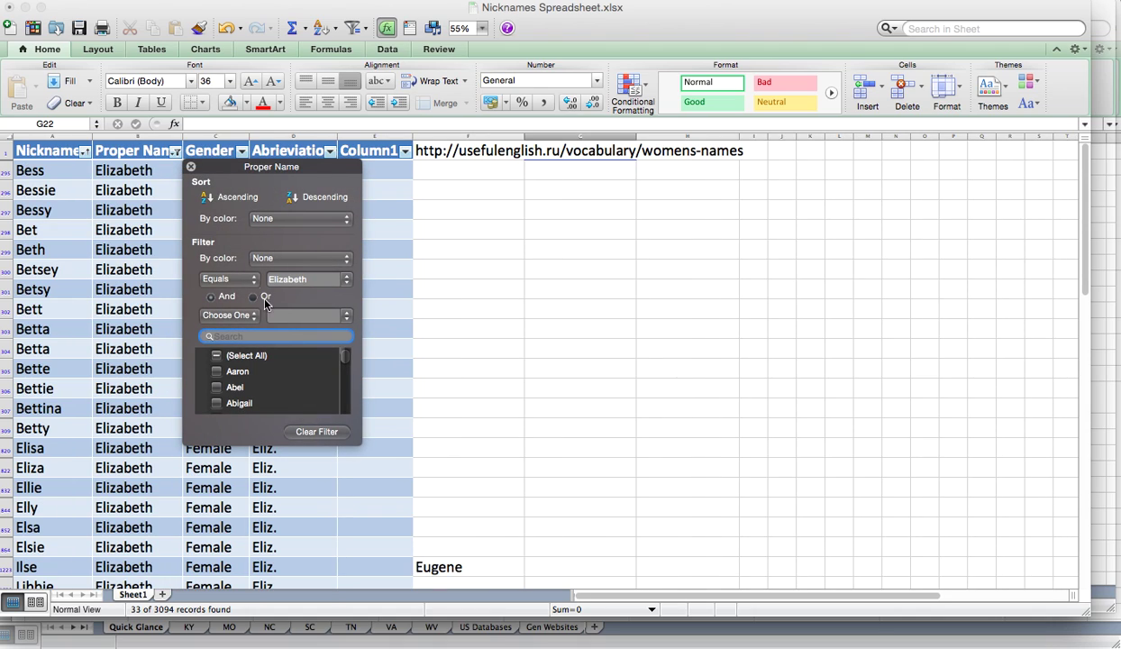
# Step: Clear the Elizabeth filter and filter Nickname by 'Liz', showing 10 of 3094 records
pyautogui.click(315, 432)
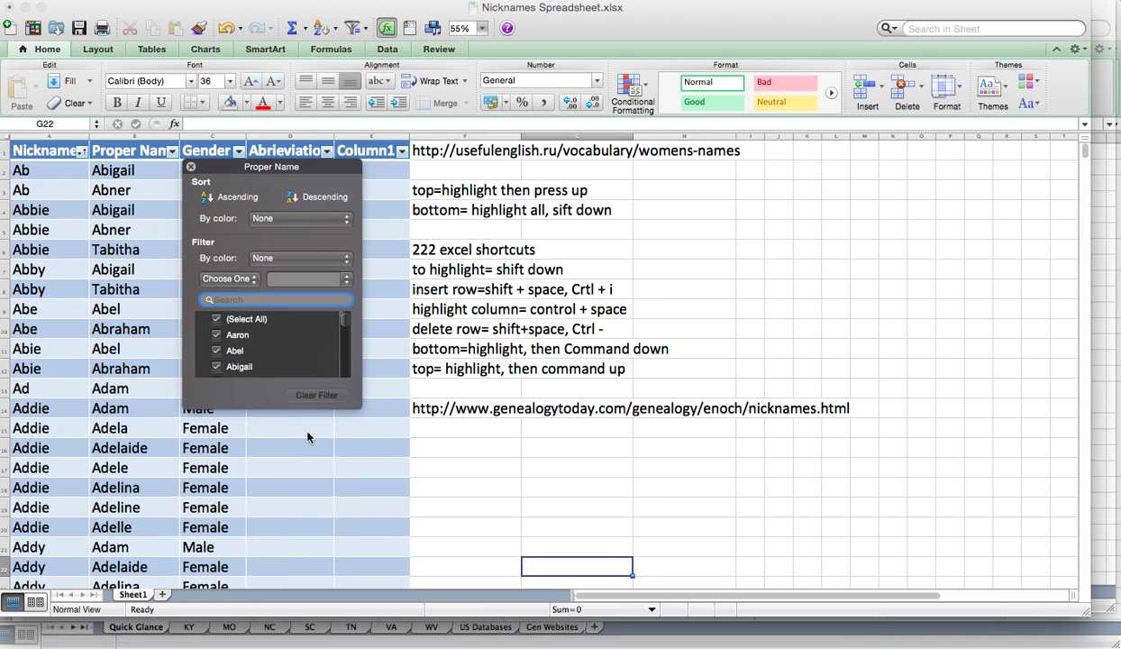
pyautogui.click(81, 152)
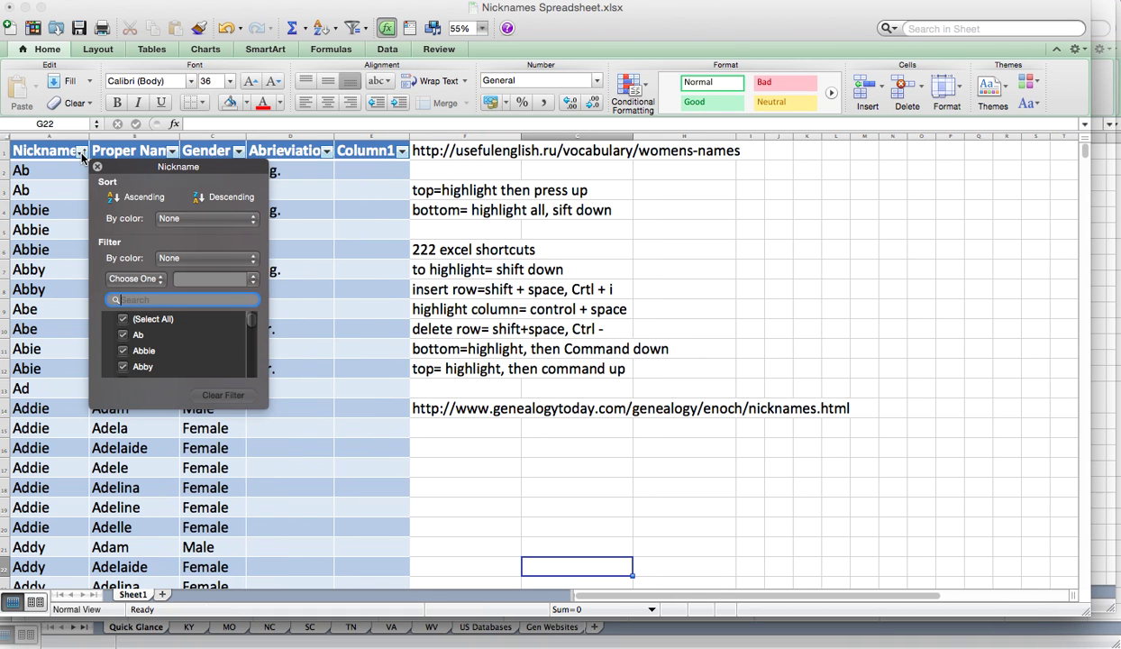
pyautogui.write('Liz')
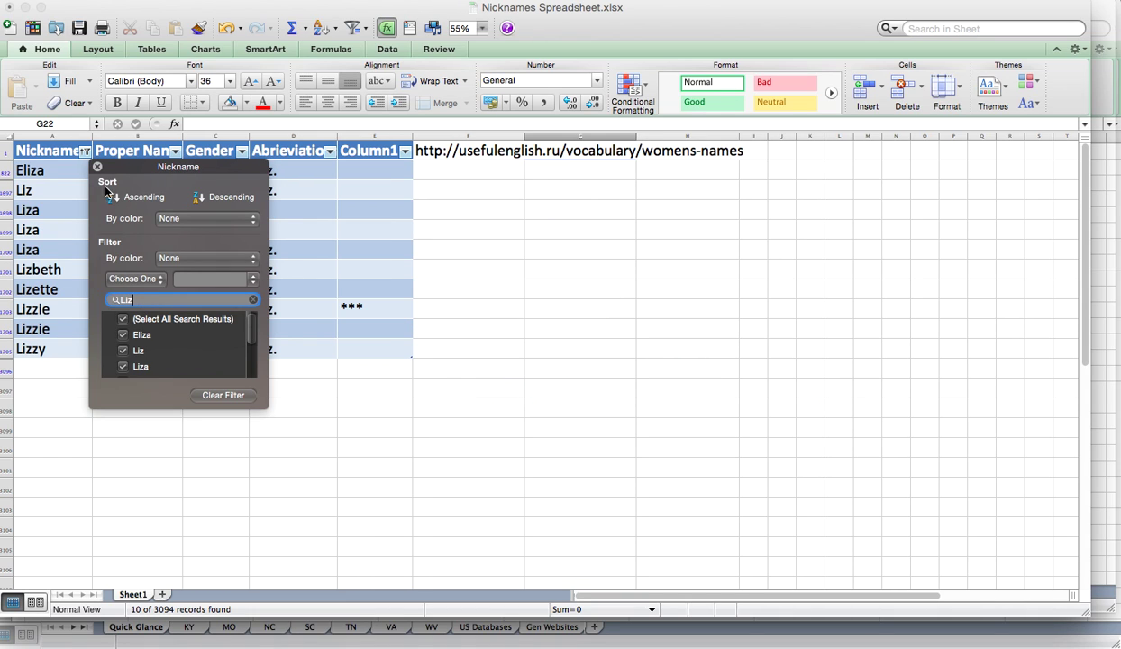
pyautogui.moveTo(120, 174); pyautogui.dragTo(481, 191)
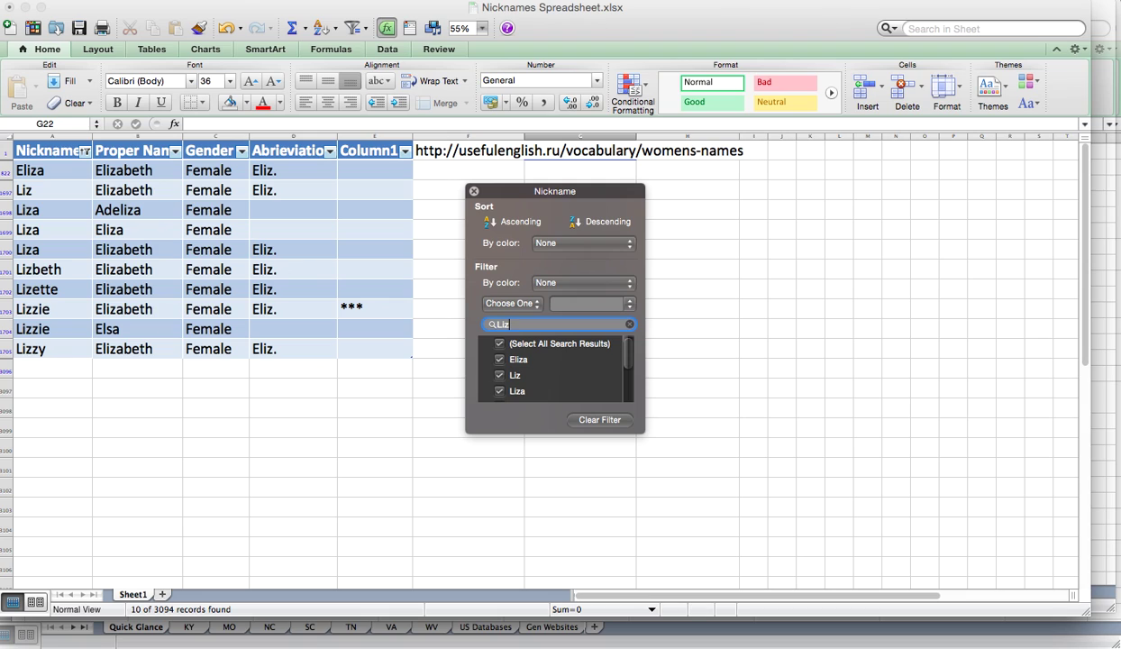
# Step: Close the Nickname filter panel and minimize the Nicknames workbook to reveal the county workbook's KY sheet
pyautogui.click(473, 193)
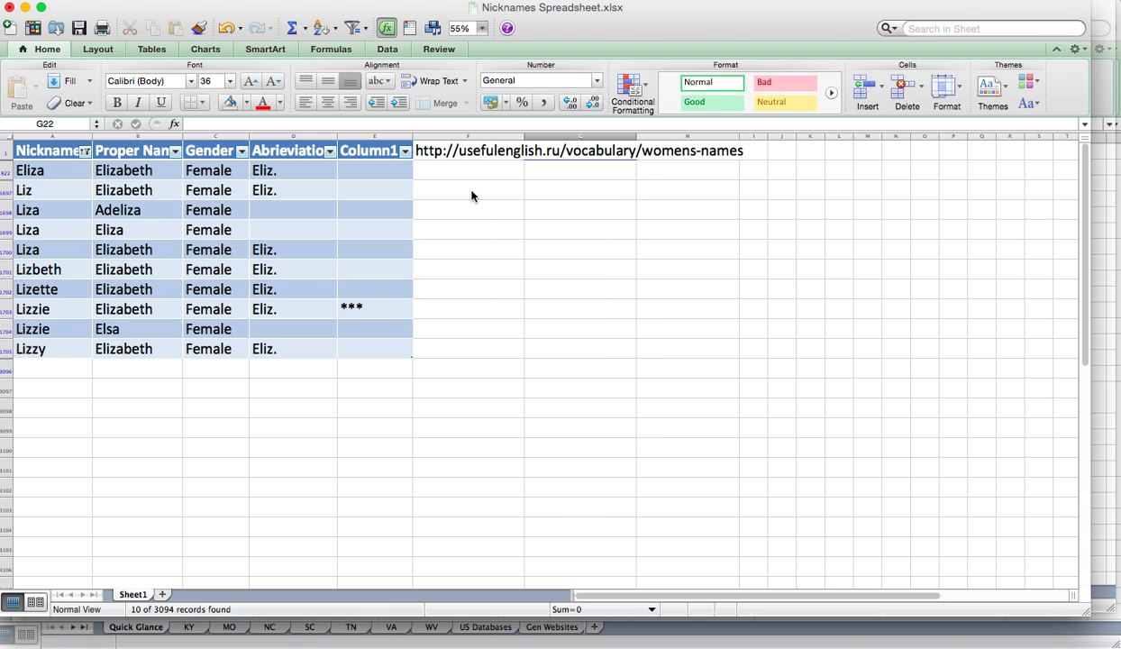
pyautogui.click(24, 8)
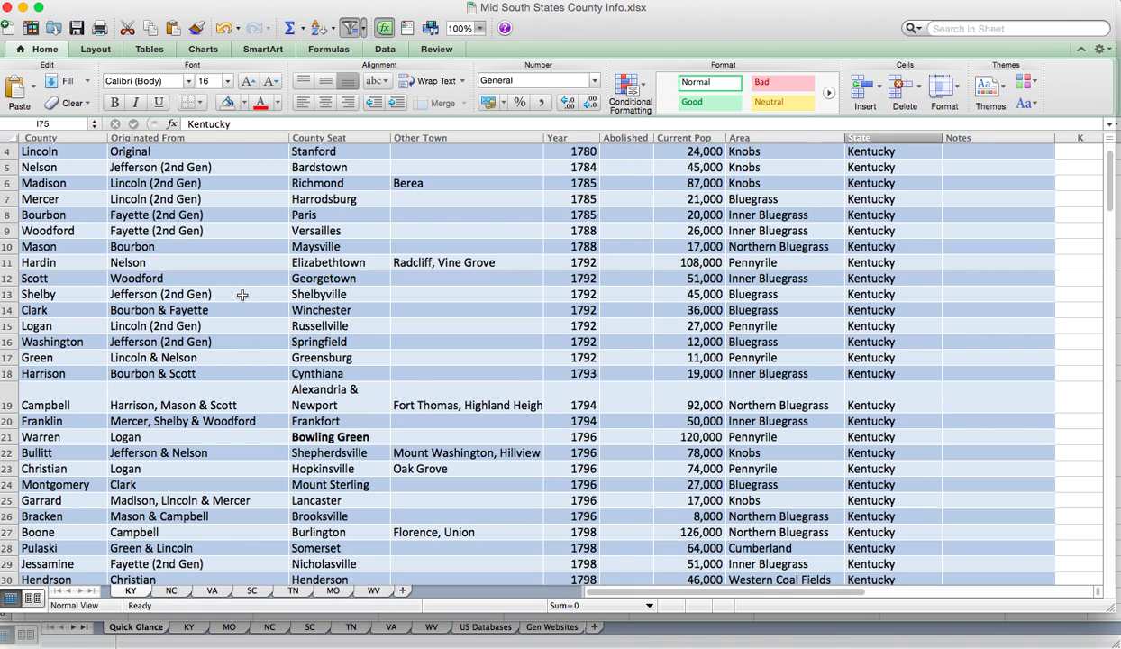
pyautogui.scroll(3, 242, 295)
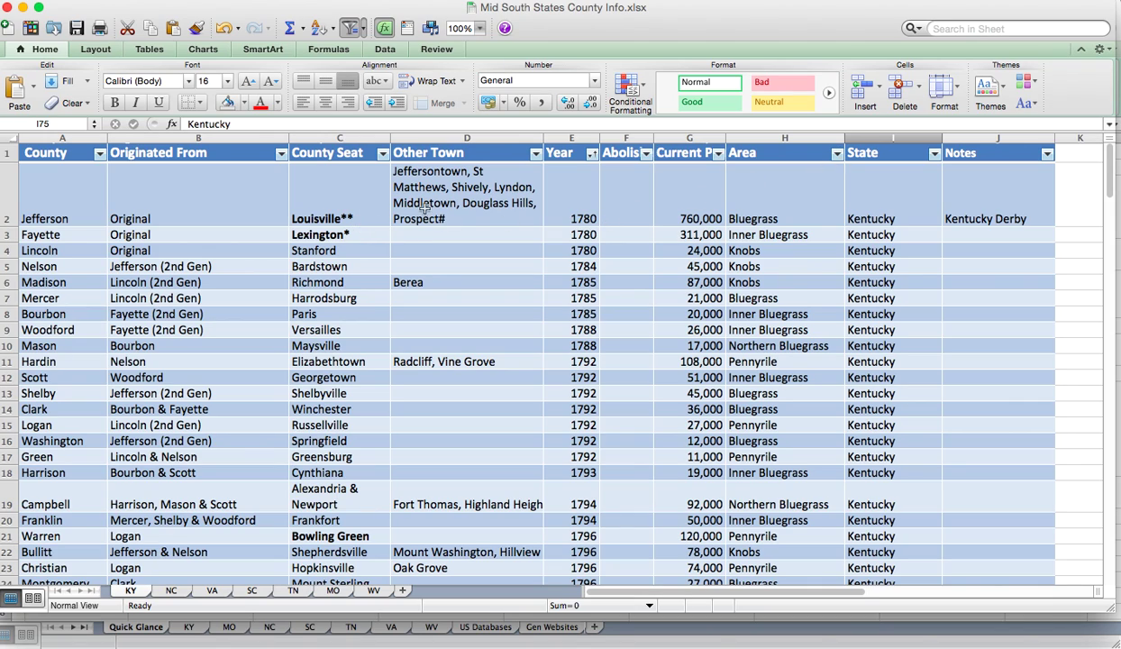
# Step: Filter the Area column by the search '*Bluegrass*', keeping all results: 13 of 121 counties
pyautogui.click(837, 158)
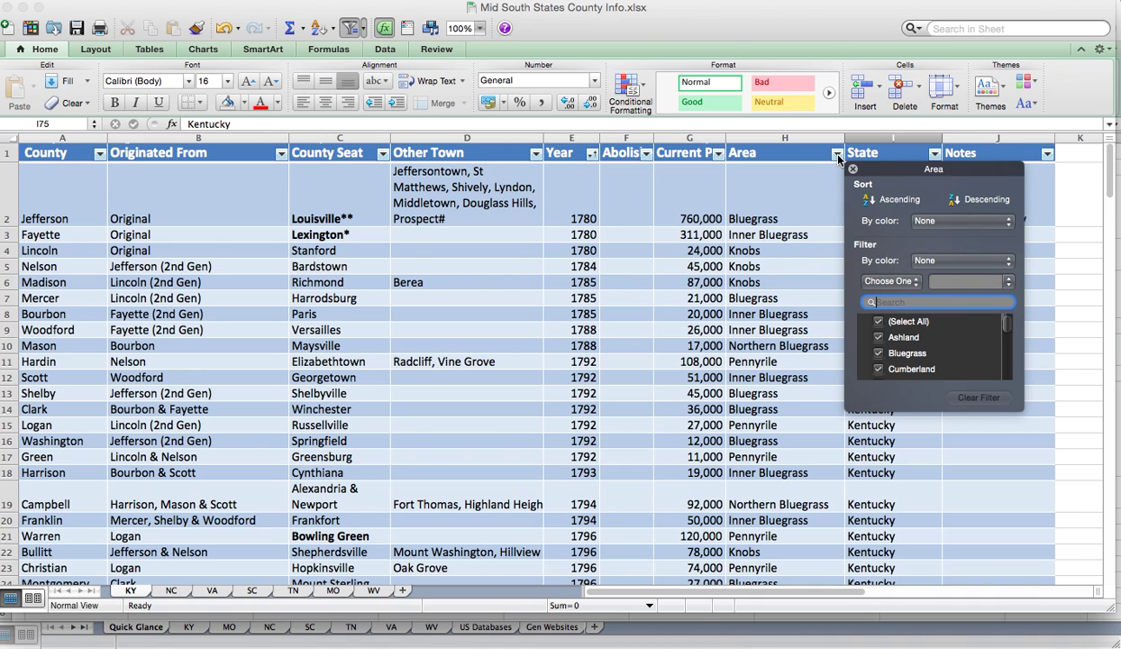
pyautogui.write('Bluegrass')
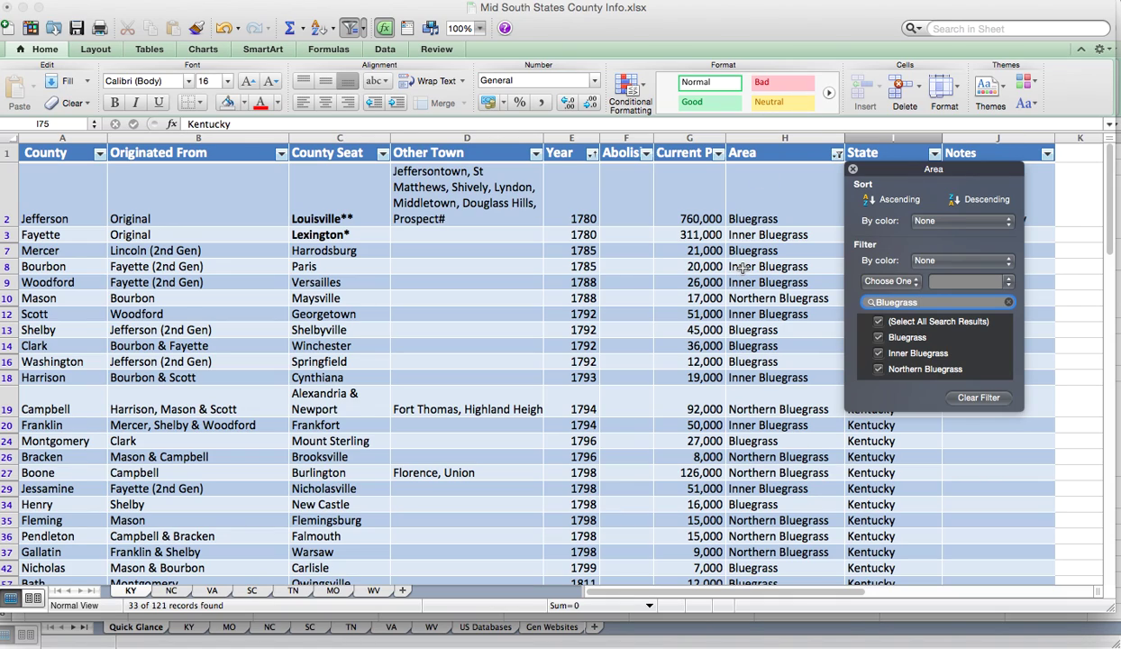
pyautogui.click(874, 302)
pyautogui.write('*')
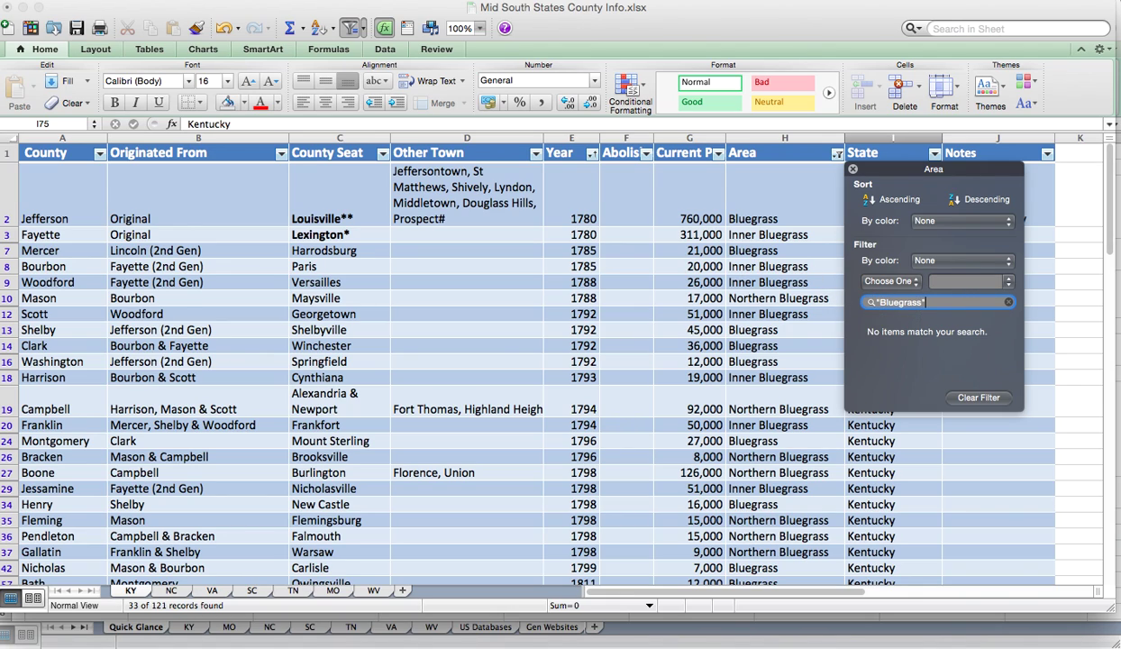
pyautogui.click(921, 303)
pyautogui.write('*')
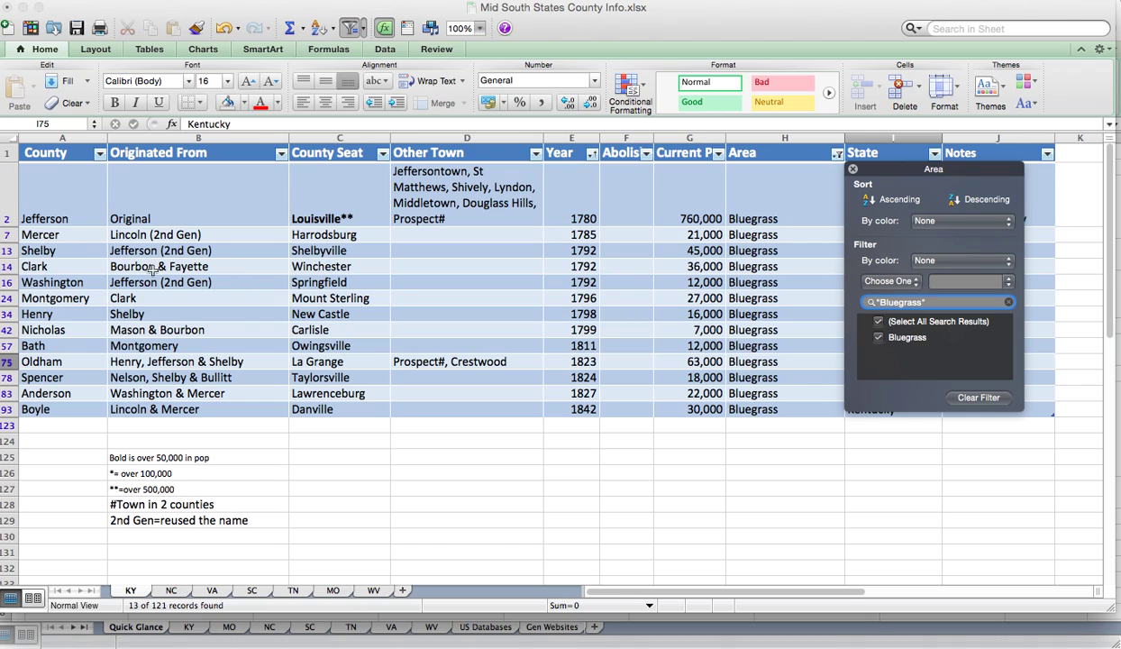
pyautogui.click(877, 321)
# Step: Close the Area filter and minimize County Info to reveal Mid-South Vital Stats Dates at a Glance
pyautogui.click(853, 170)
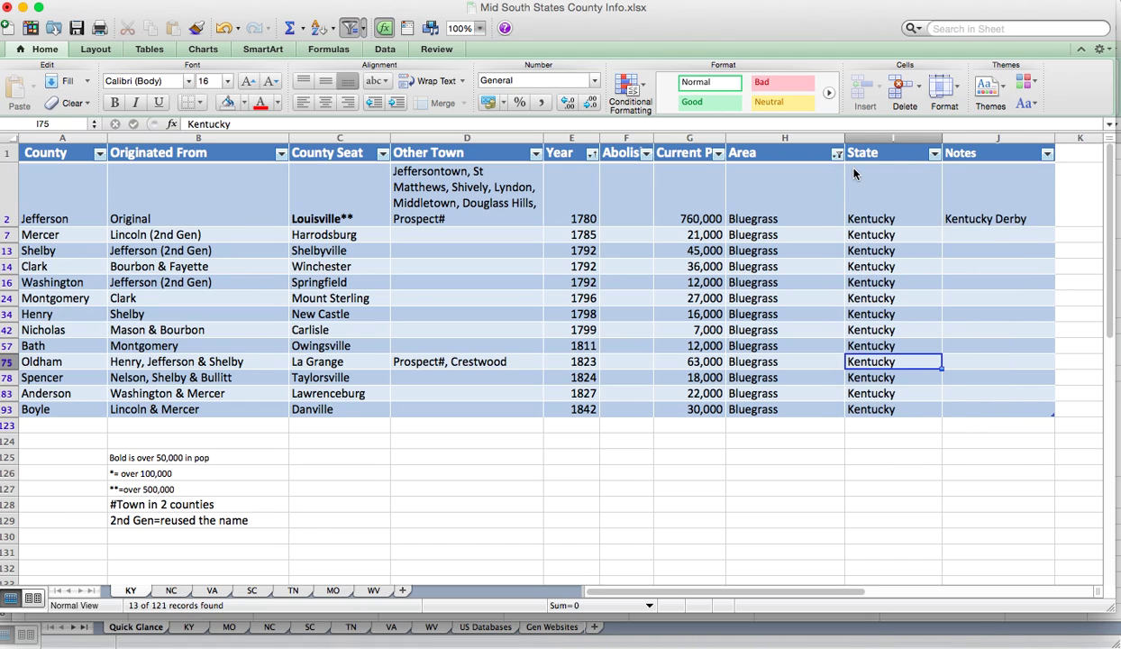
pyautogui.click(23, 7)
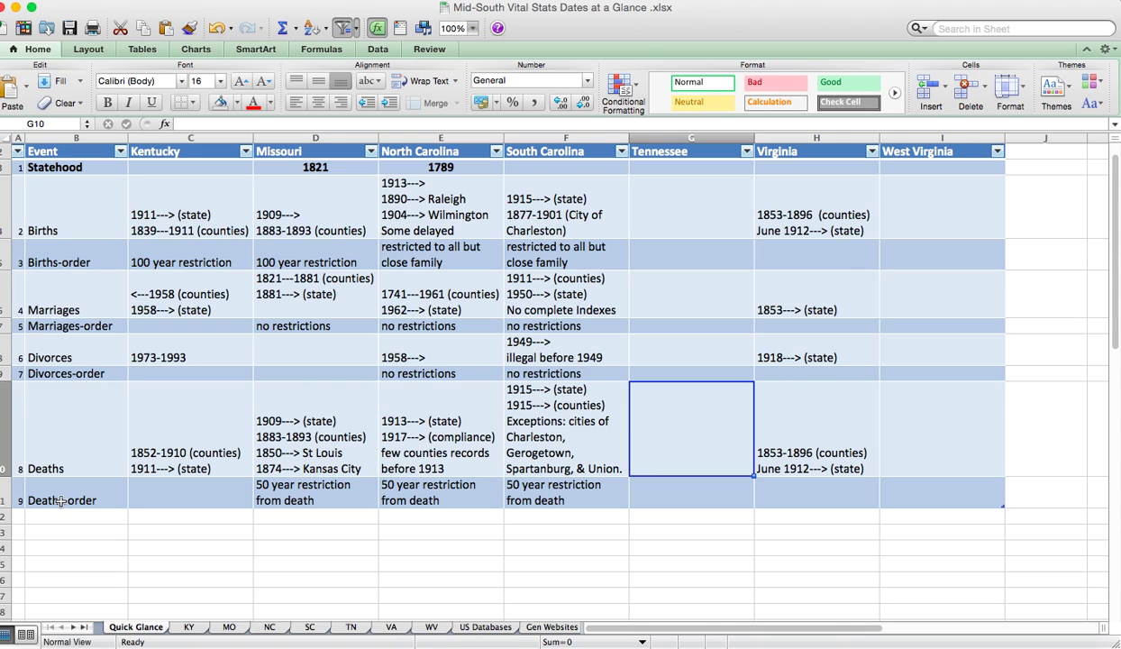
# Step: On the KY sheet, select the University of Kentucky vitalrec web address inside cell F15
pyautogui.click(189, 627)
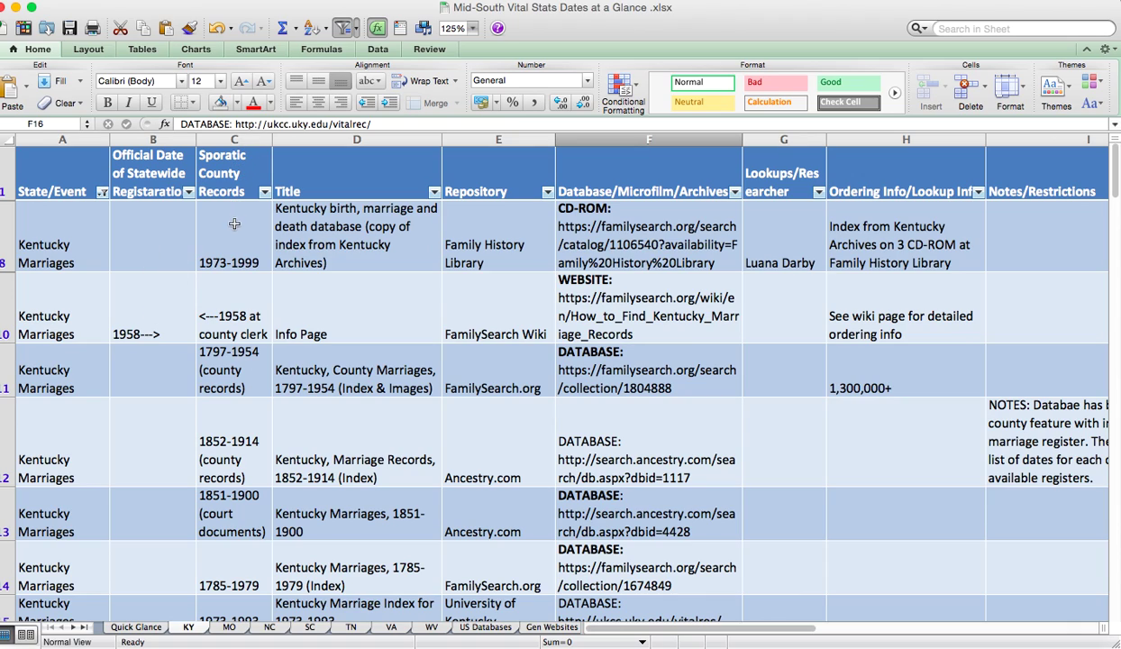
pyautogui.scroll(-3, 239, 342)
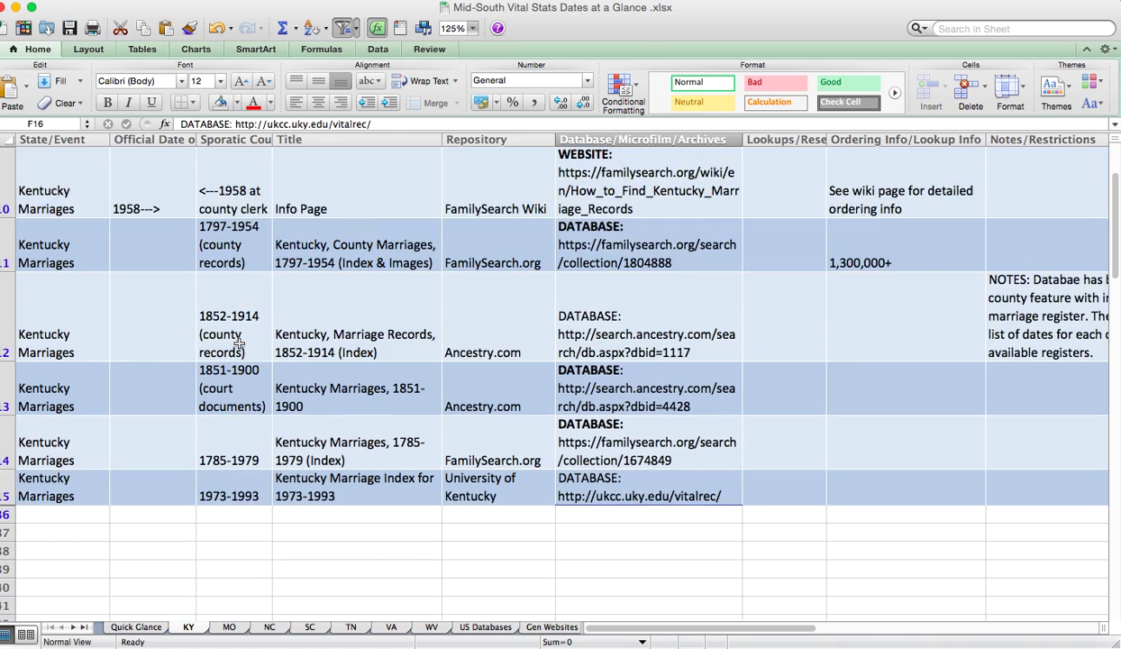
pyautogui.scroll(3, 239, 342)
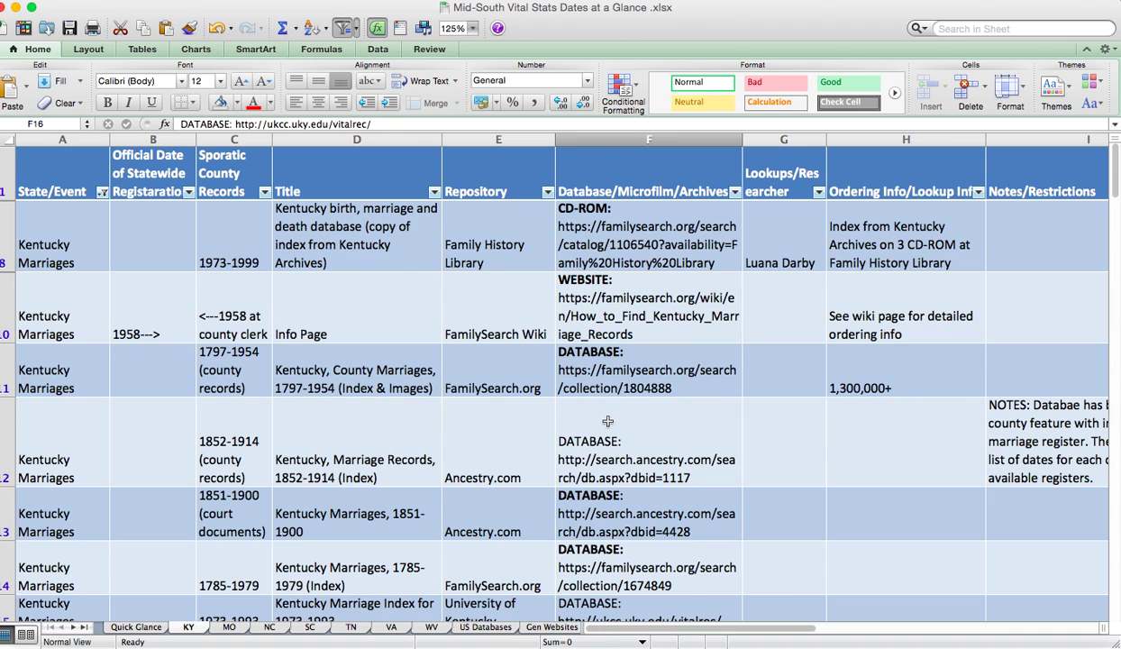
pyautogui.scroll(-3, 608, 420)
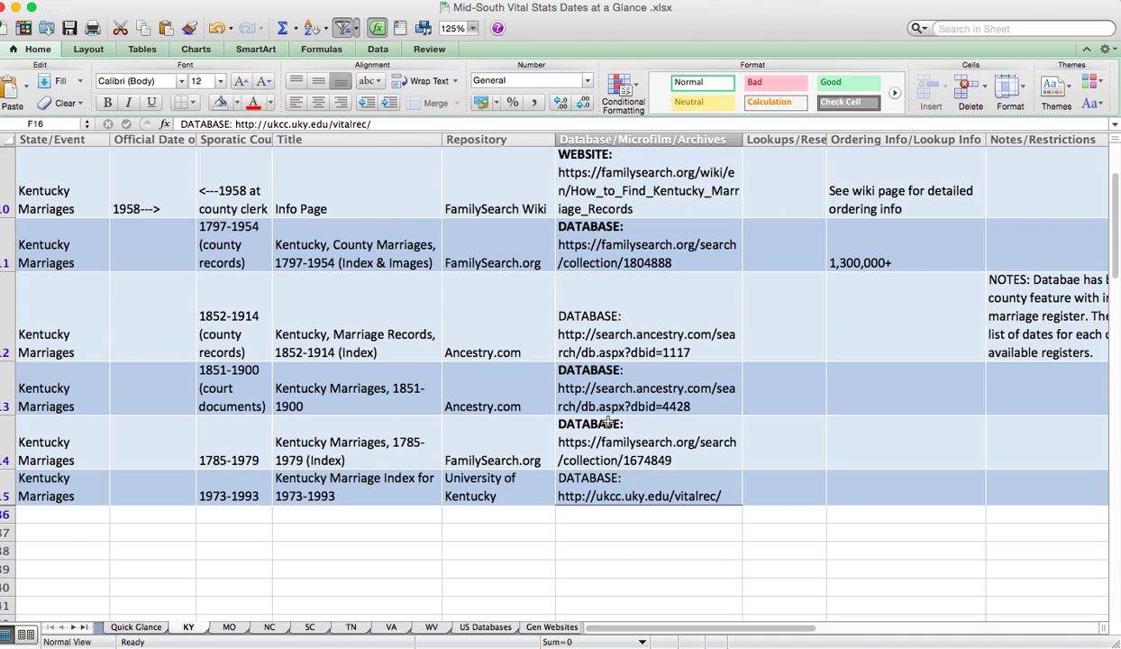
pyautogui.scroll(2, 608, 421)
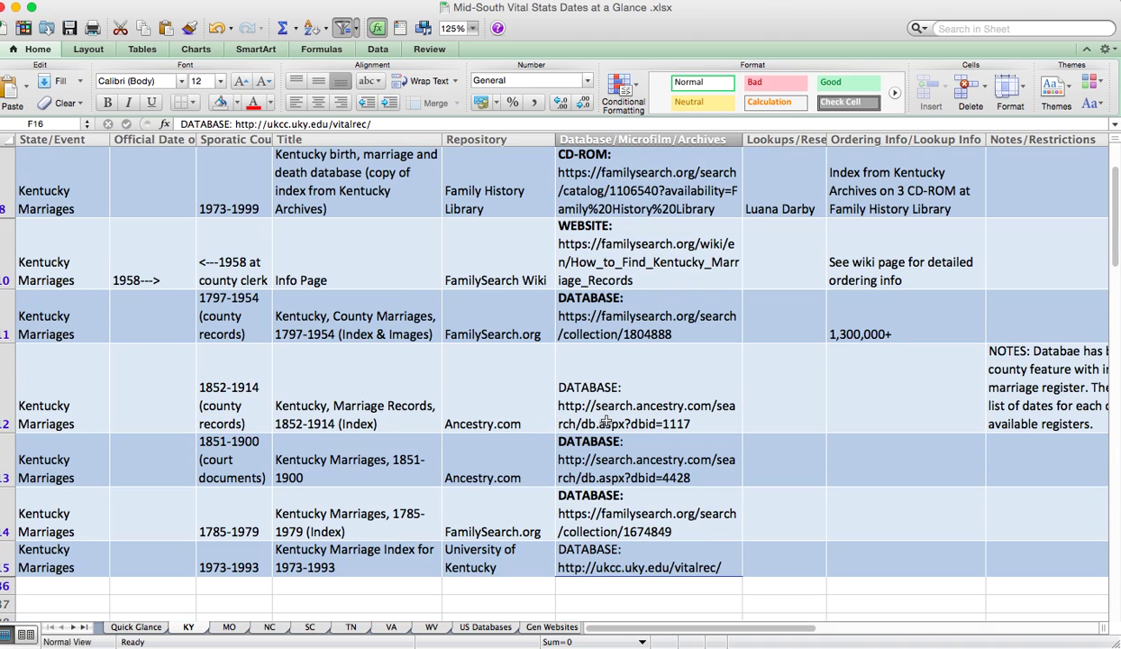
pyautogui.scroll(-2, 607, 421)
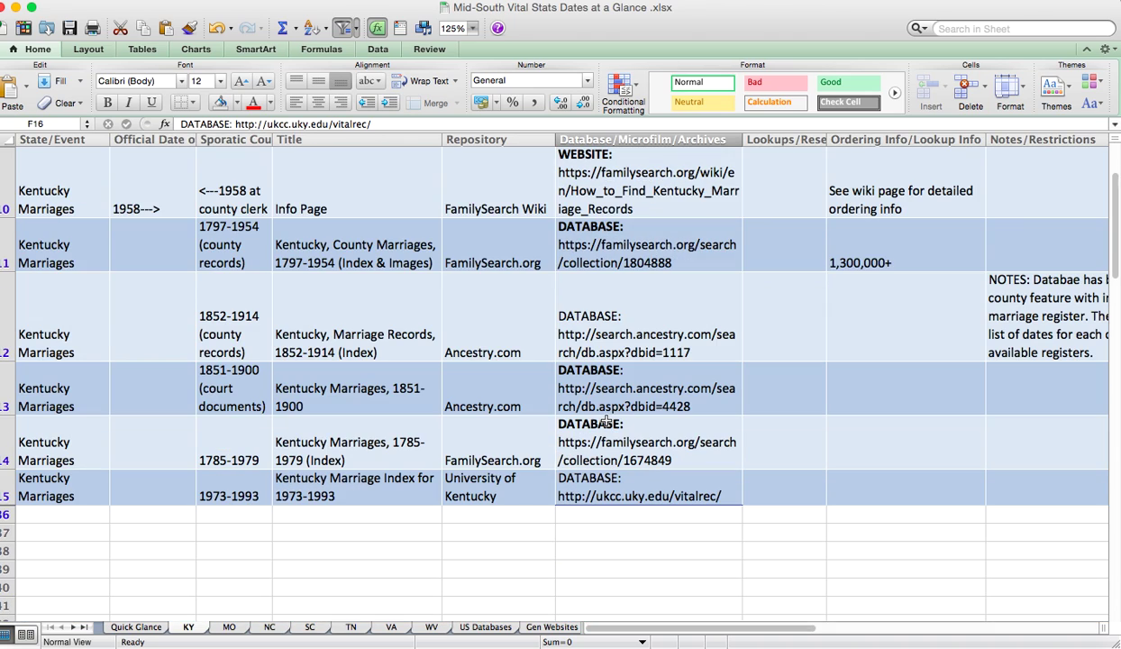
pyautogui.click(636, 479)
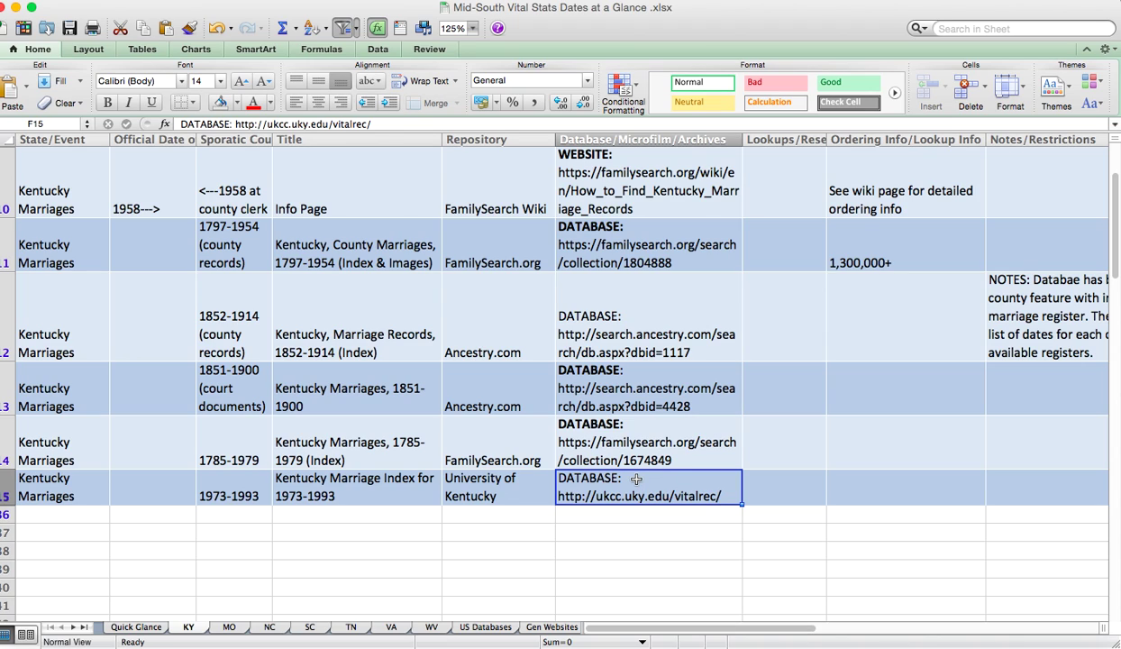
pyautogui.doubleClick(704, 480)
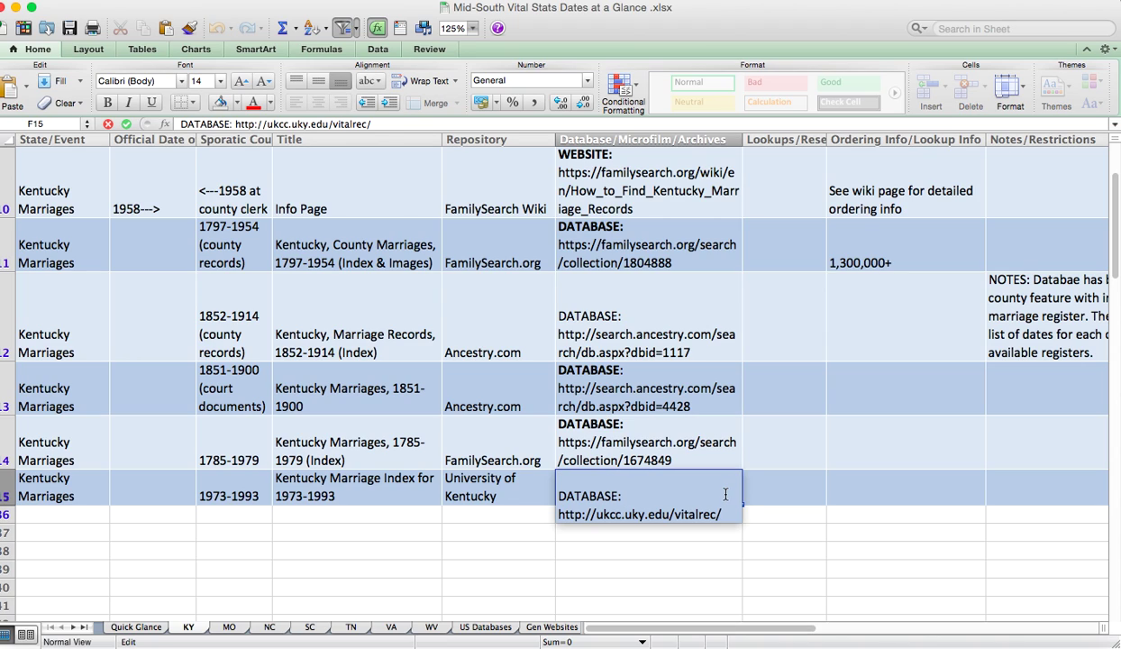
pyautogui.moveTo(722, 514); pyautogui.dragTo(549, 513)
pyautogui.press('super+c')
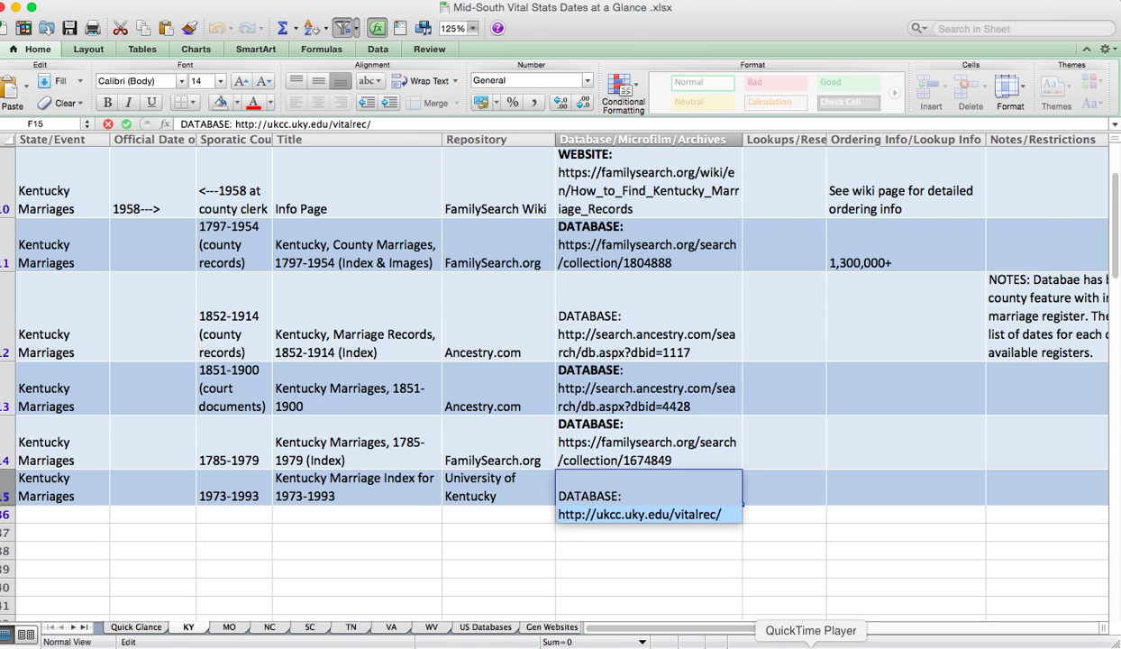
# Step: Paste the address into Chrome to open ukcc.uky.edu/vitalrec/, then minimize Chrome
pyautogui.click(129, 641)
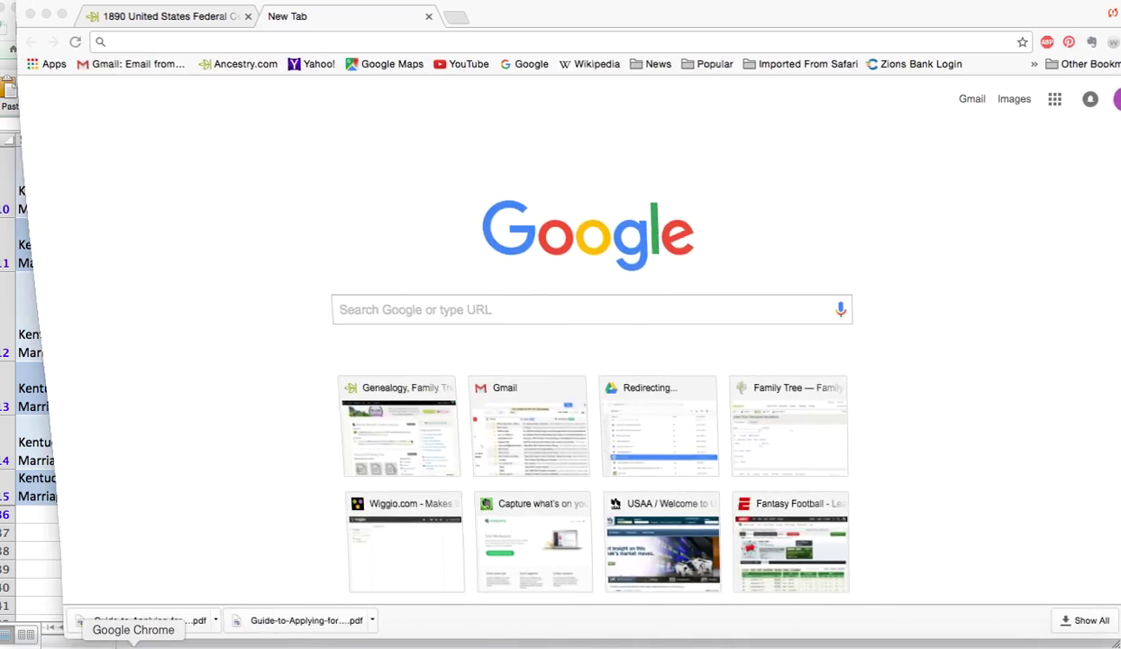
pyautogui.press('super+v')
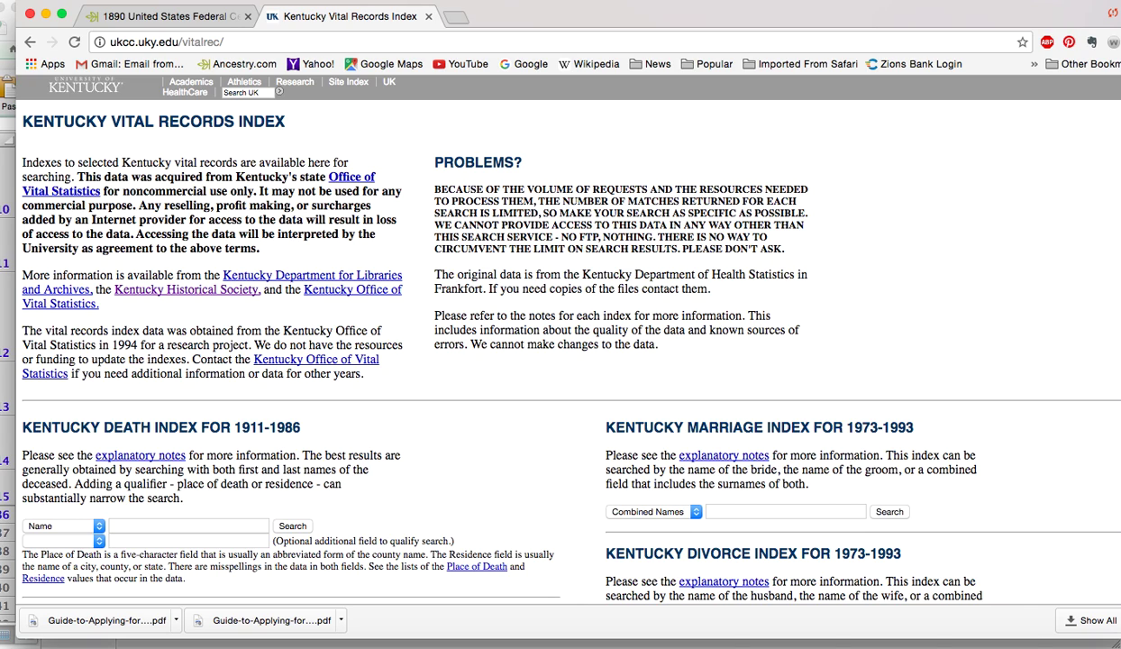
pyautogui.click(45, 15)
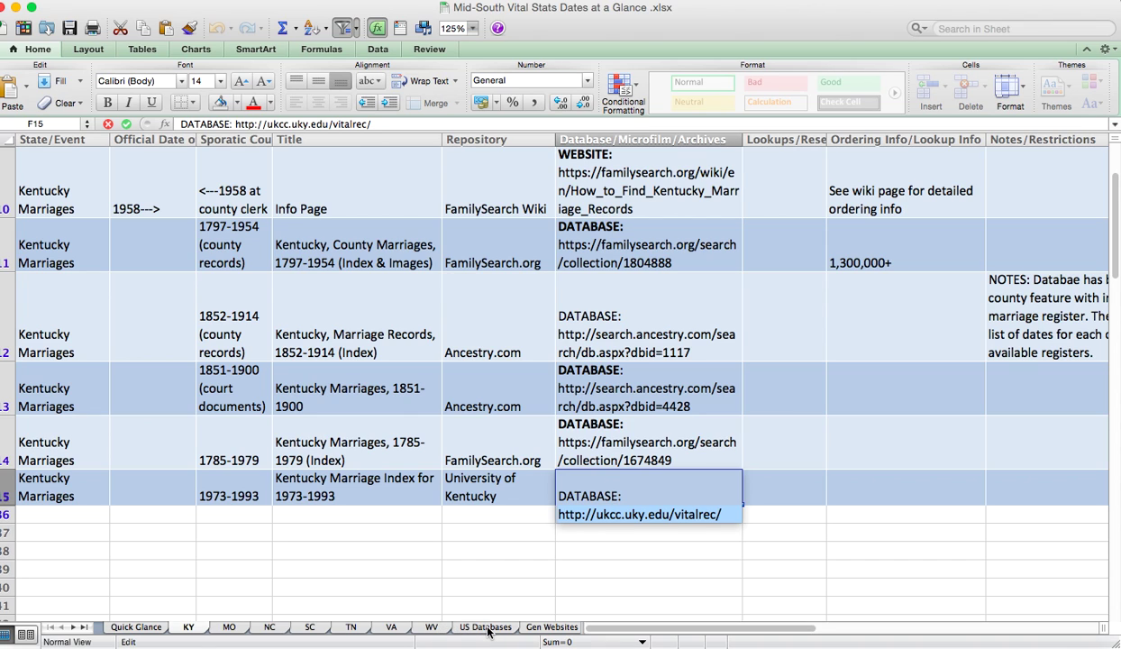
# Step: Clear the State/Event filter and scroll through the Kentucky death, library and website sources
pyautogui.scroll(3, 368, 412)
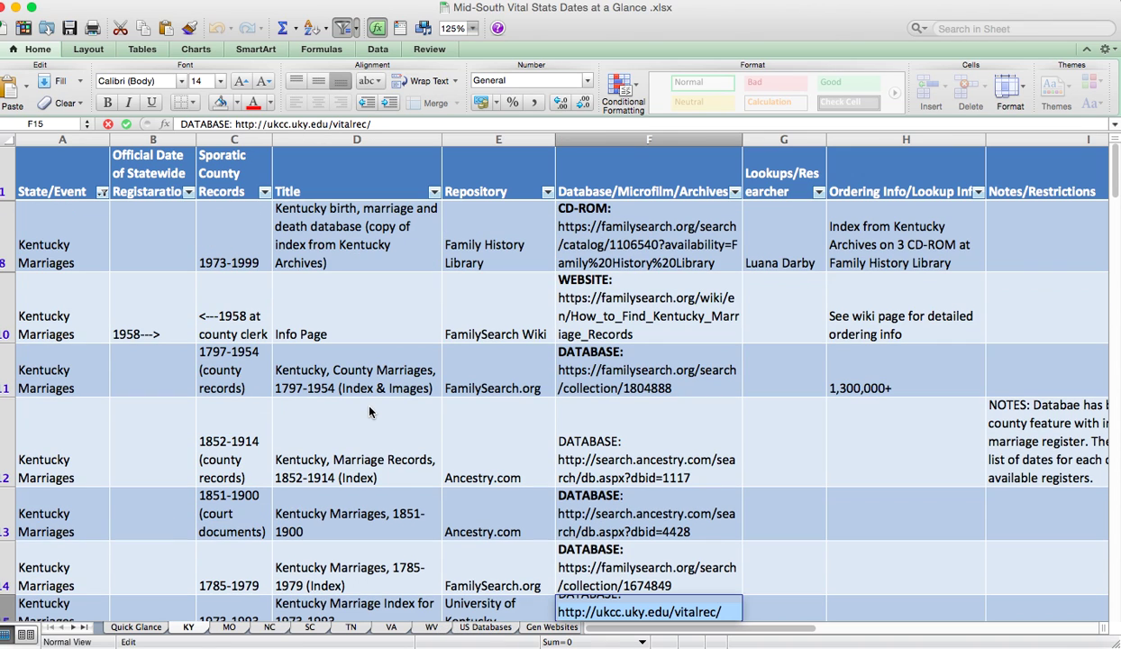
pyautogui.click(102, 191)
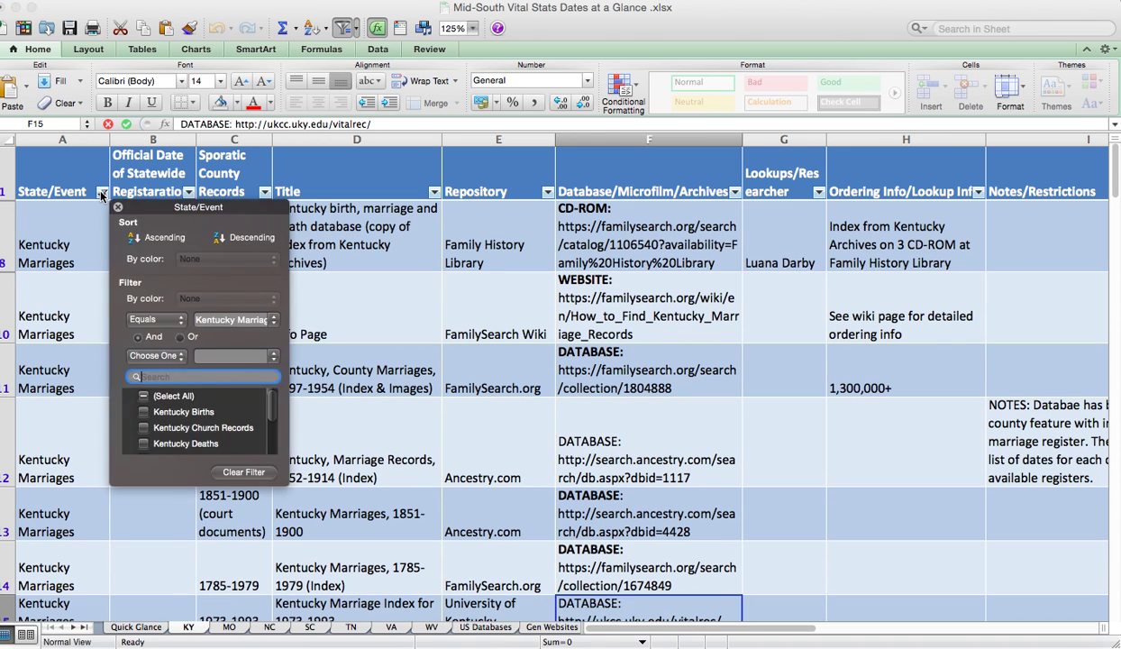
pyautogui.click(245, 472)
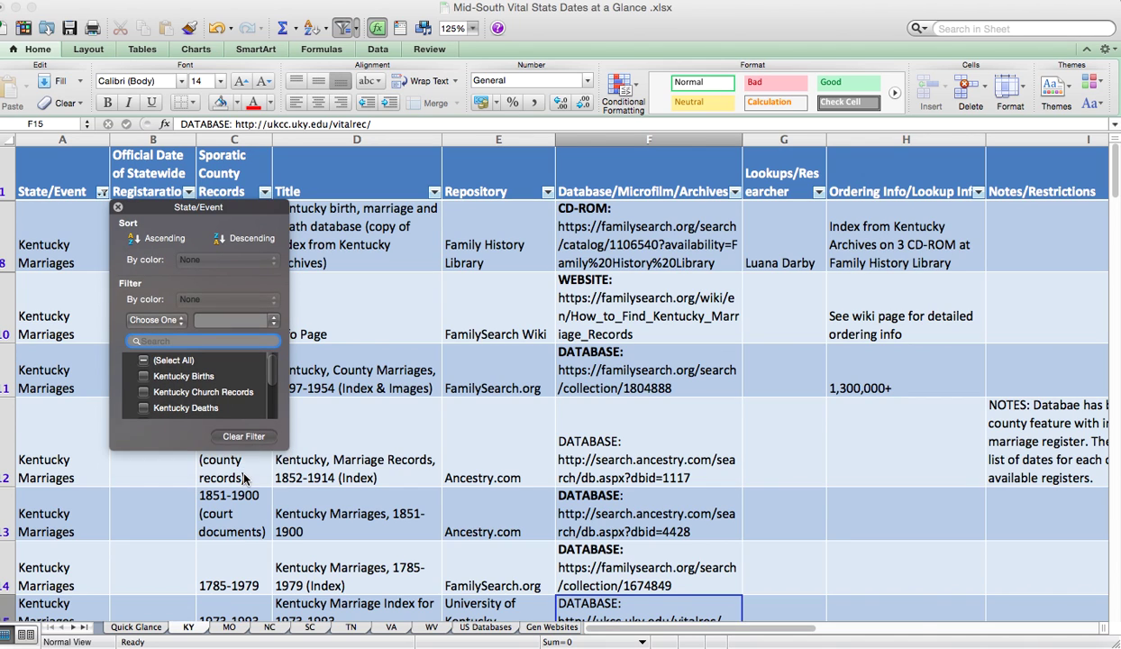
pyautogui.scroll(-10, 243, 473)
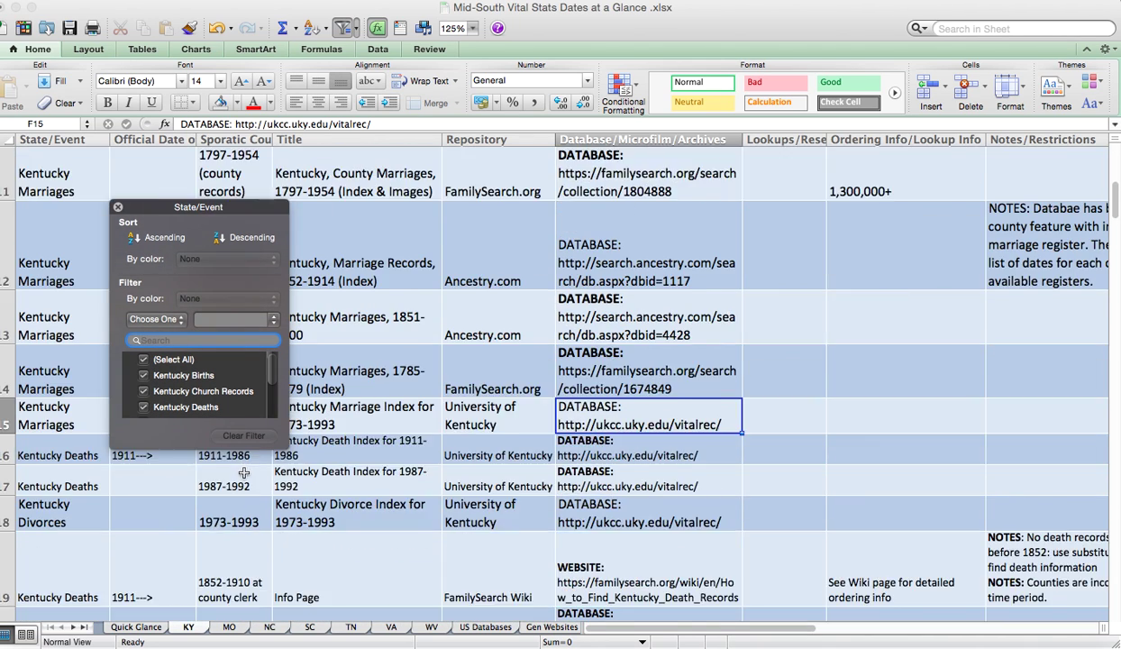
pyautogui.scroll(-10, 244, 473)
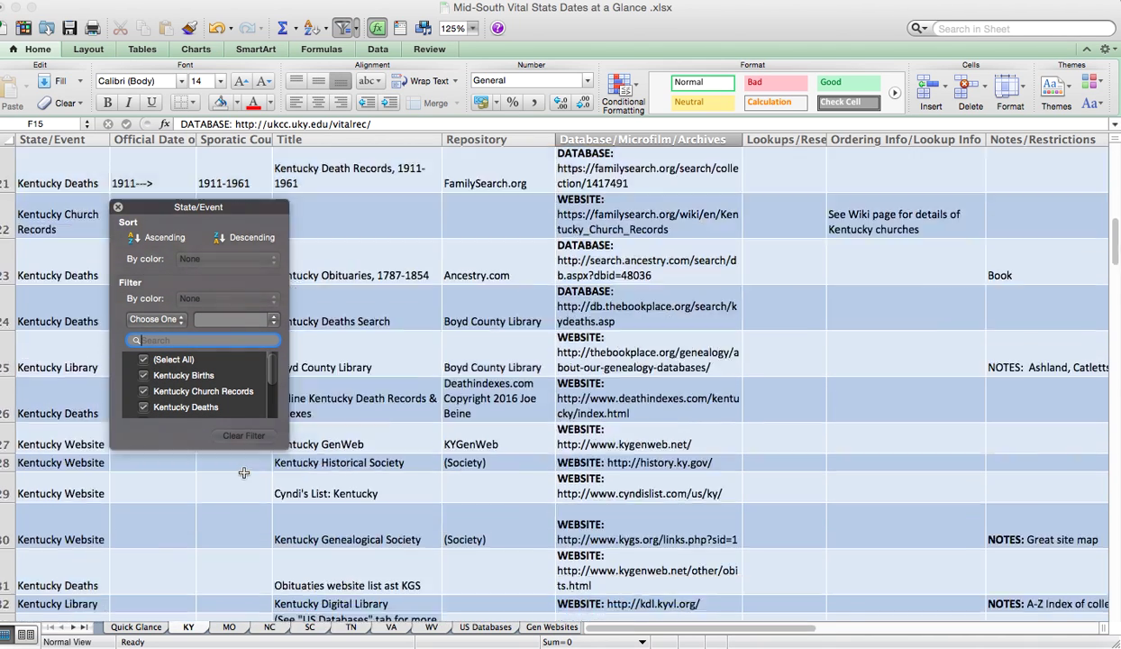
pyautogui.scroll(-3, 243, 473)
pyautogui.scroll(3, 244, 473)
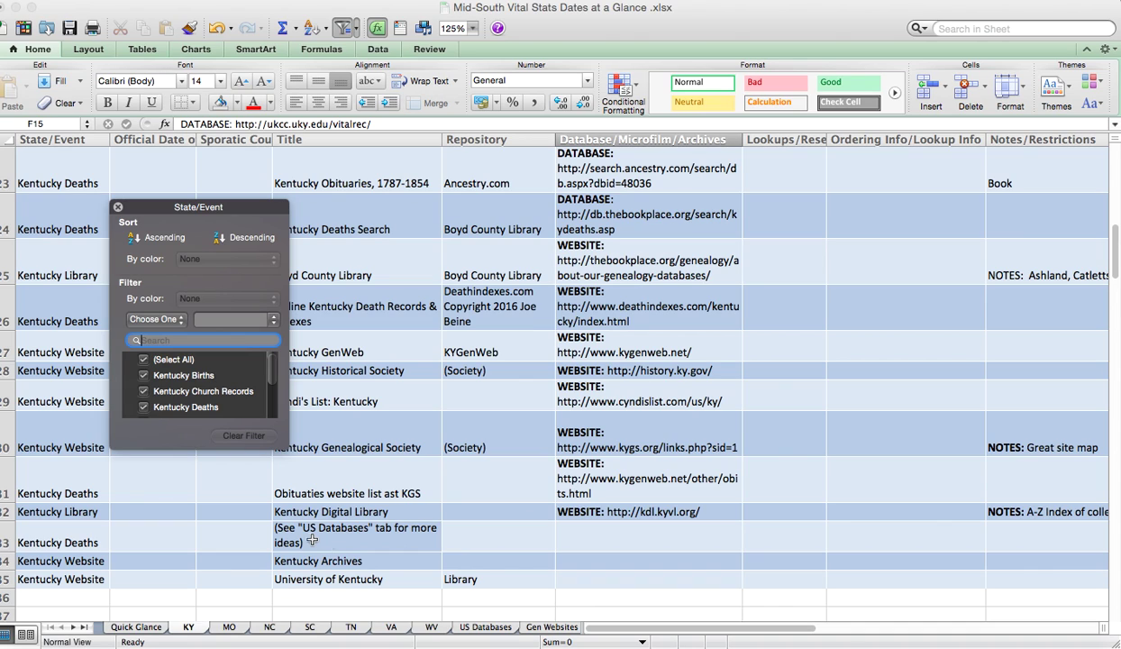
# Step: Show the US Databases sheet with national death indexes, Geographic Names and EveryNameIndex
pyautogui.click(487, 628)
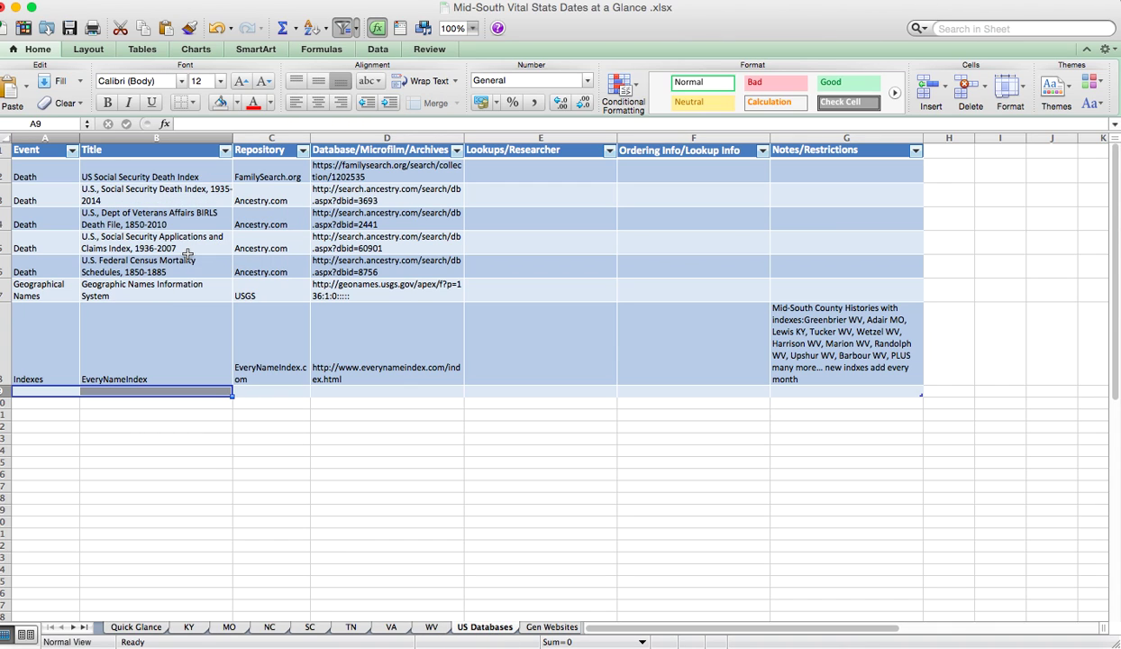